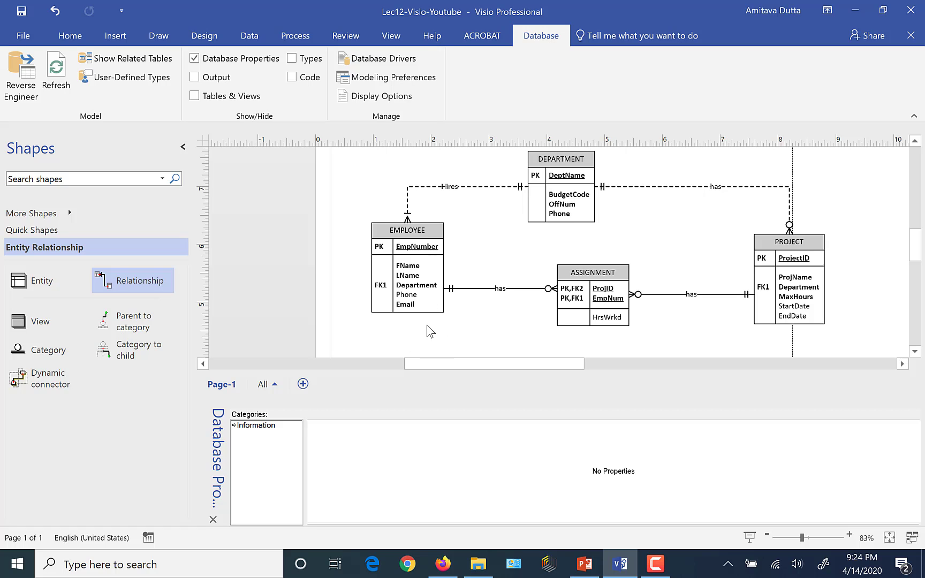
# - Add a SpouseID column to the EMPLOYEE entity after the Email column
pyautogui.click(433, 233)
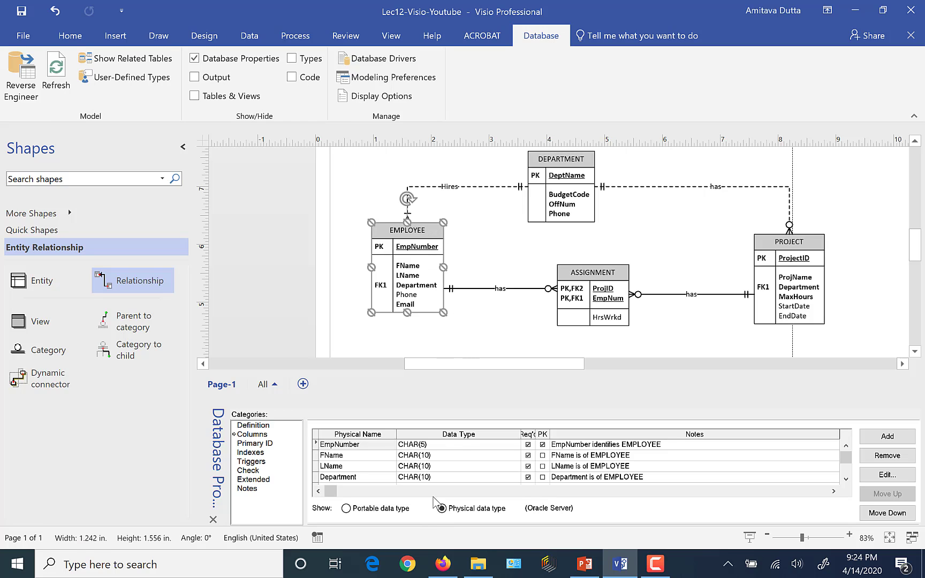
pyautogui.scroll(-1, 511, 493)
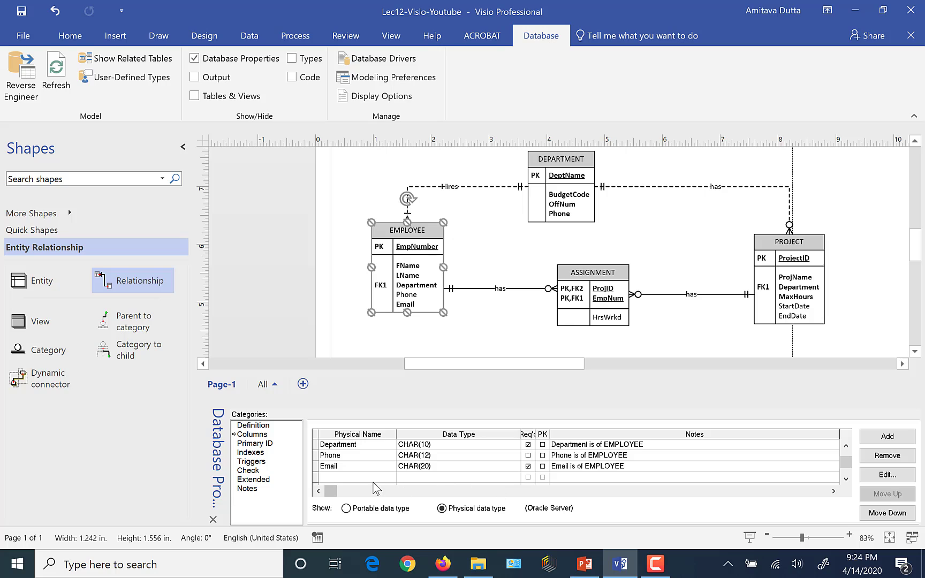
pyautogui.click(356, 478)
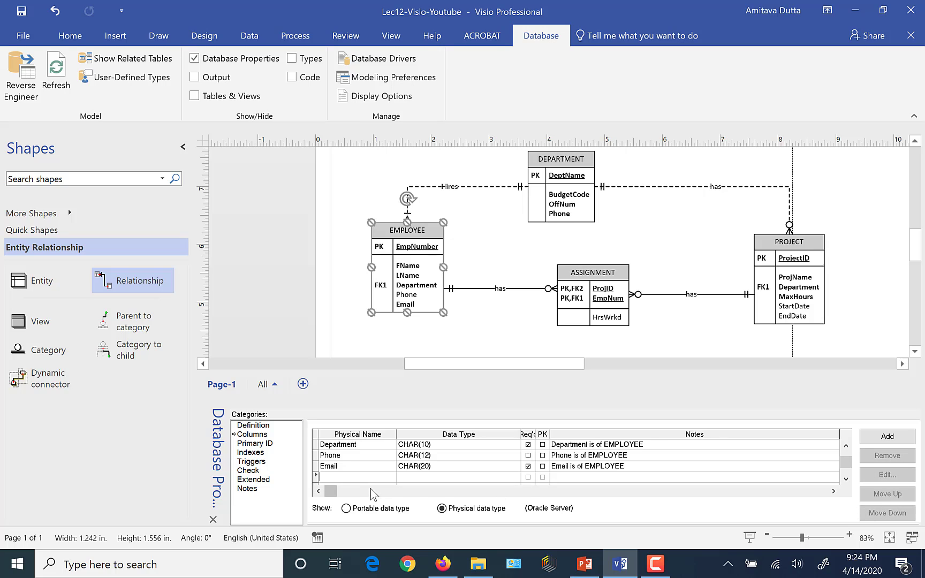
pyautogui.write('Sp')
pyautogui.press('Return')
pyautogui.write('ouseID')
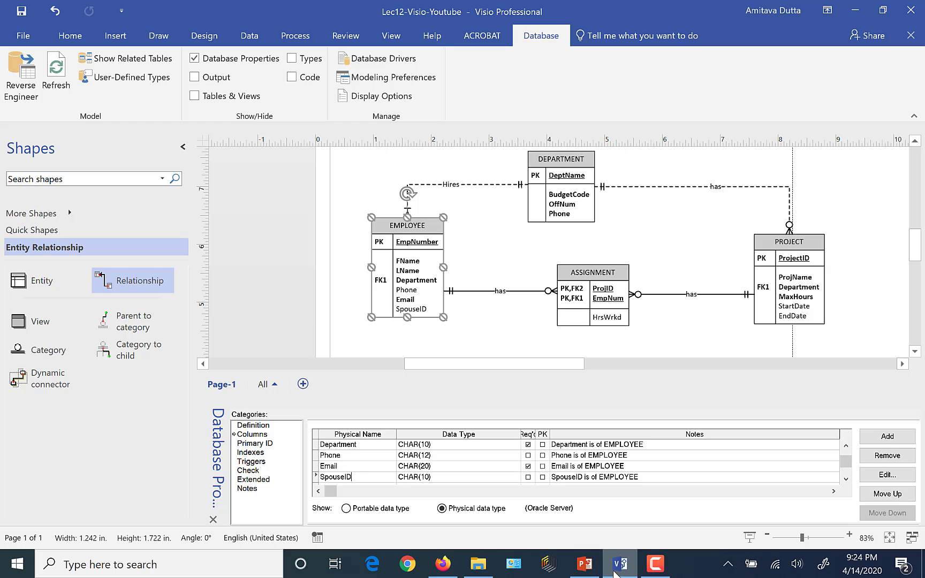
# - Check the SpouseID example on the PowerPoint slide, and in Visio add a relationship looping from EMPLOYEE back to itself below the entity
pyautogui.click(585, 567)
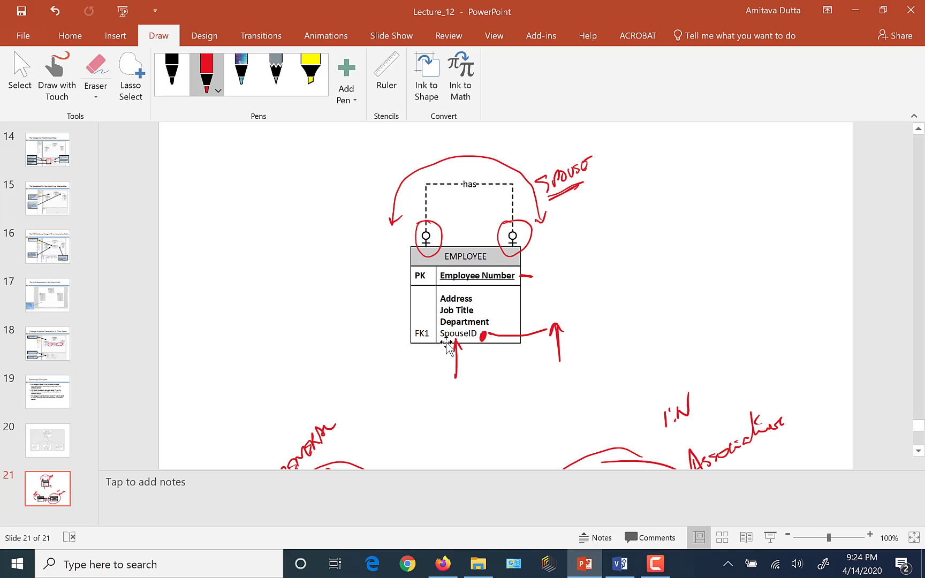
pyautogui.click(619, 564)
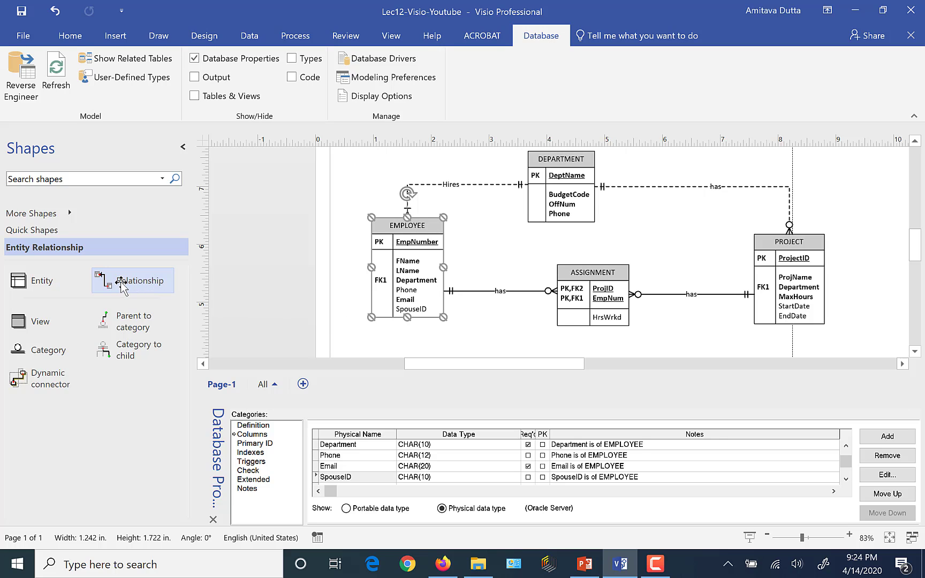
pyautogui.moveTo(121, 282); pyautogui.dragTo(408, 354)
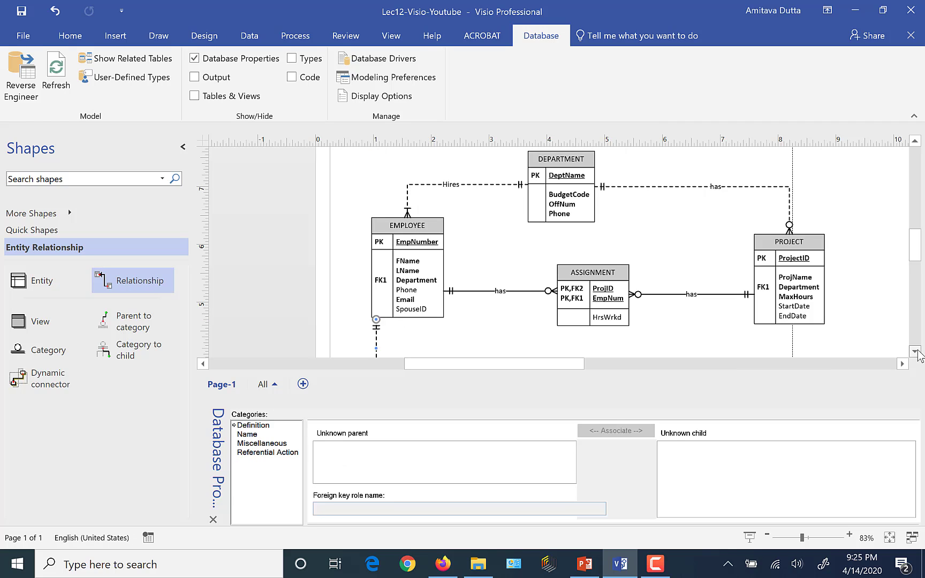
pyautogui.scroll(-3, 916, 352)
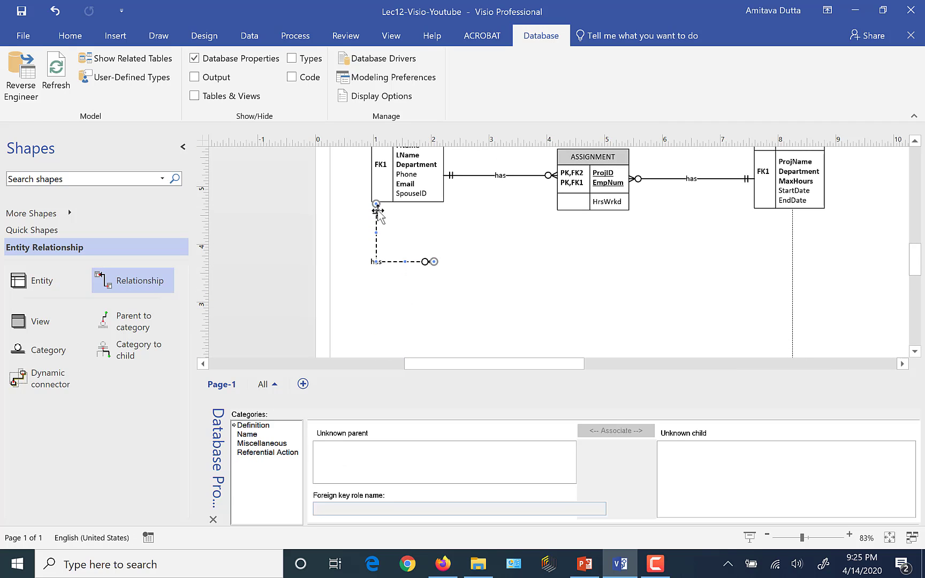
pyautogui.moveTo(377, 211)
pyautogui.mouseDown()
pyautogui.moveTo(386, 227)
pyautogui.moveTo(380, 201)
pyautogui.mouseUp()
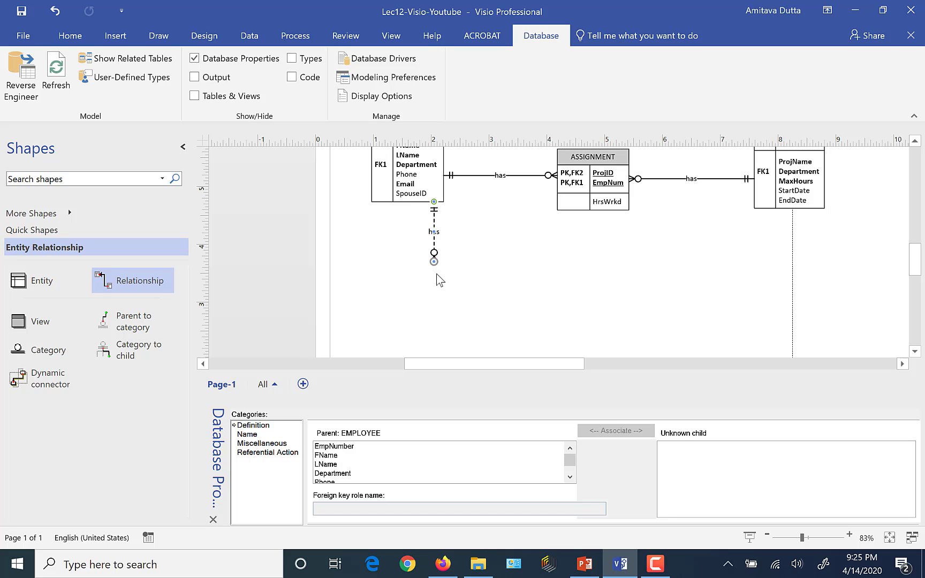
pyautogui.moveTo(434, 261); pyautogui.dragTo(380, 203)
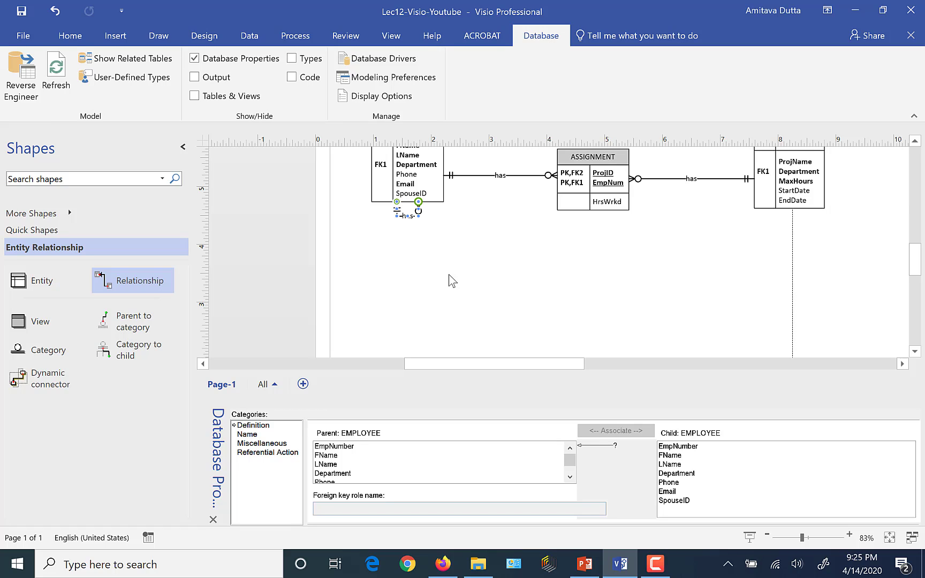
pyautogui.moveTo(408, 216); pyautogui.dragTo(434, 223)
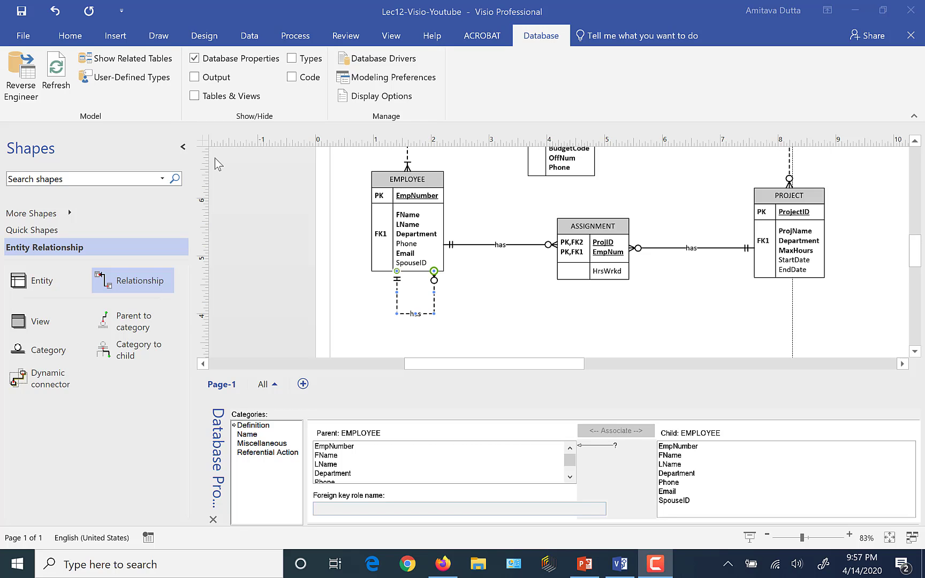
# - Associate the parent column EmpNumber with the child column SpouseID in the EMPLOYEE self-relationship
pyautogui.click(160, 290)
pyautogui.click(342, 449)
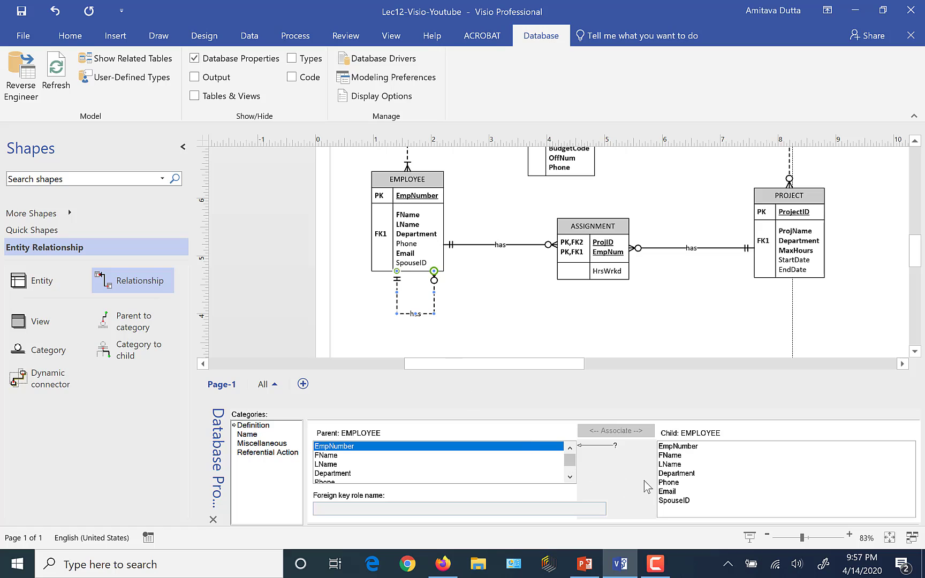
pyautogui.click(677, 501)
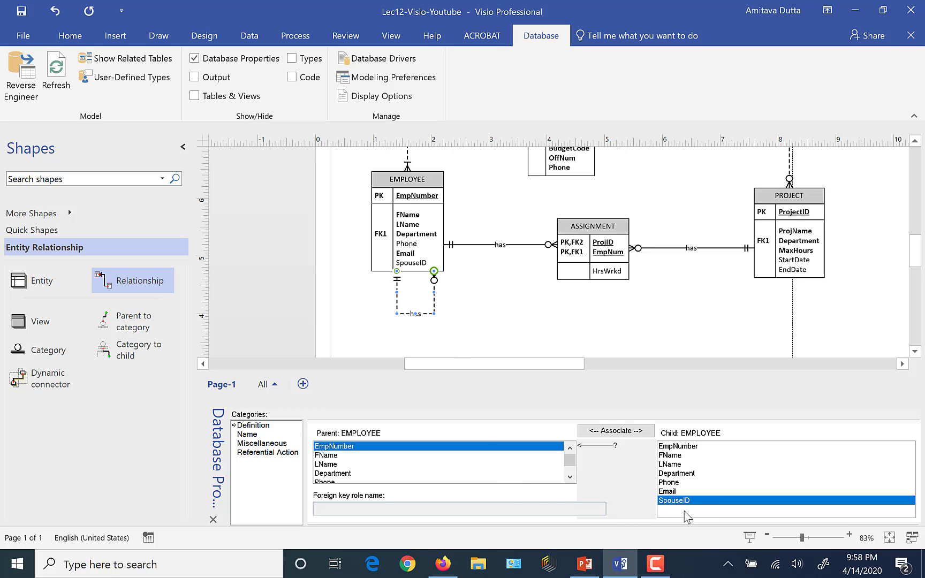
pyautogui.click(616, 431)
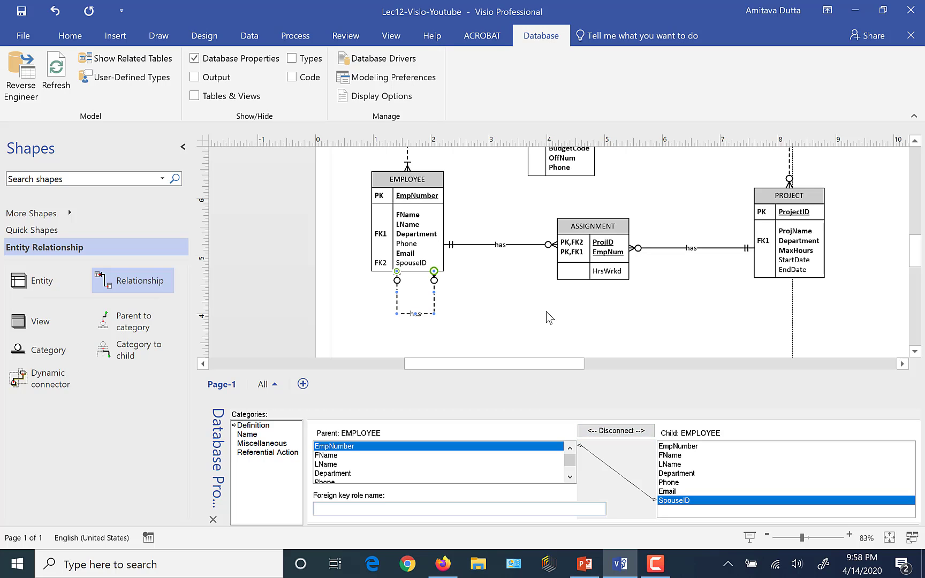
pyautogui.click(501, 311)
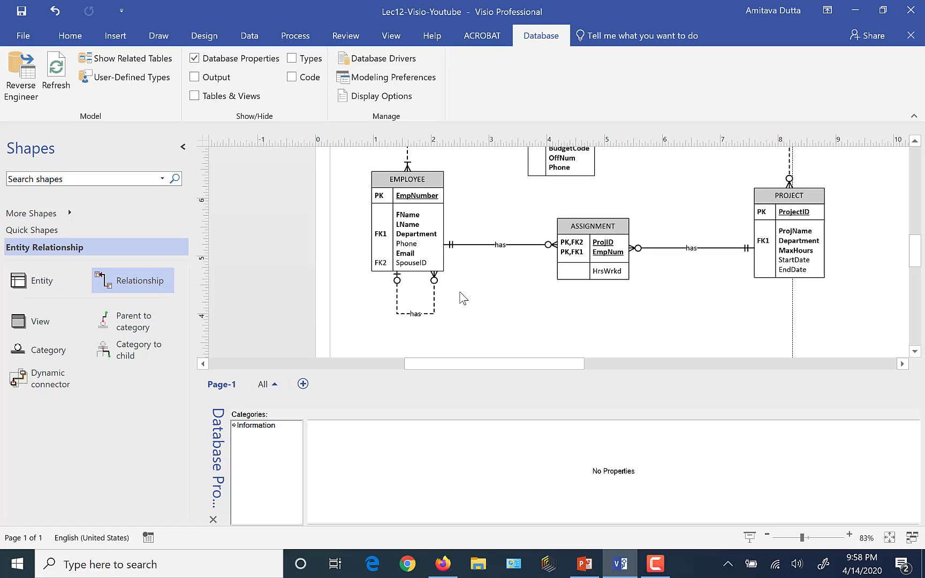
# - Compare with the PowerPoint slide, and in Visio set the EMPLOYEE self-relationship's cardinality to Zero or one
pyautogui.click(579, 571)
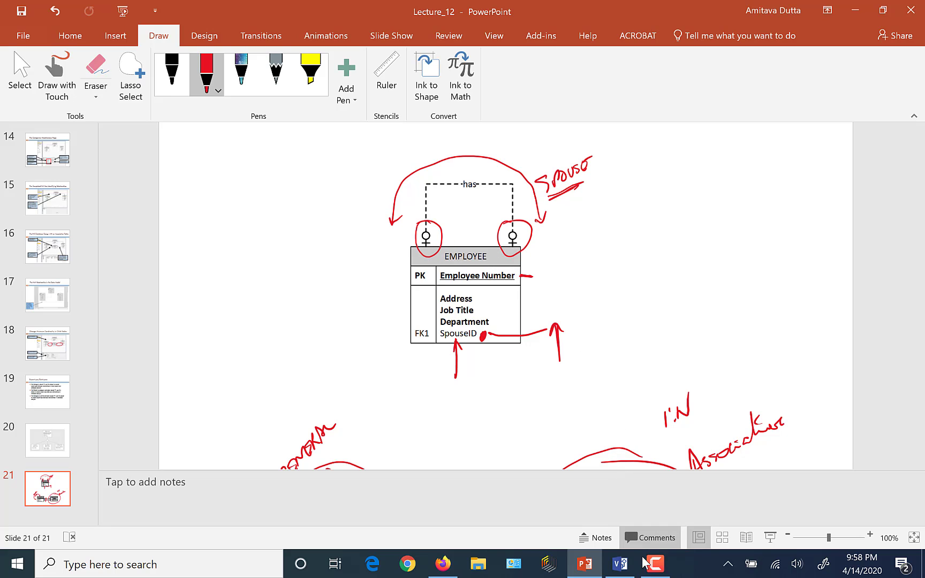
pyautogui.click(631, 571)
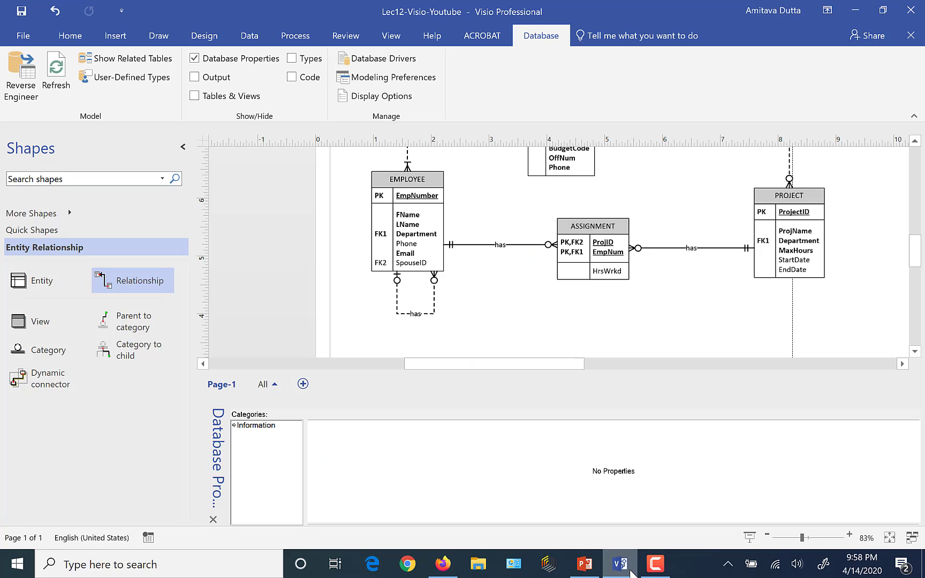
pyautogui.click(407, 315)
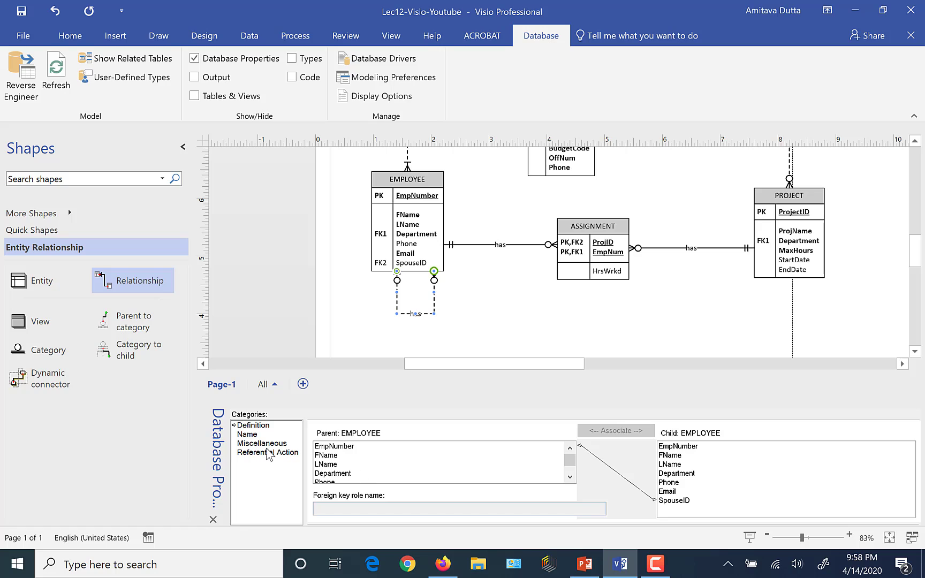
pyautogui.click(262, 444)
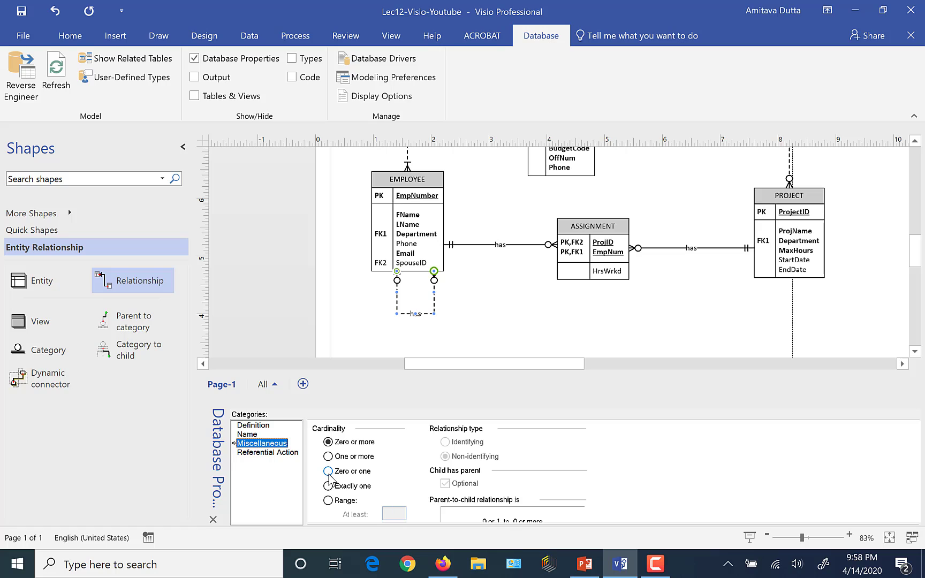
pyautogui.click(328, 471)
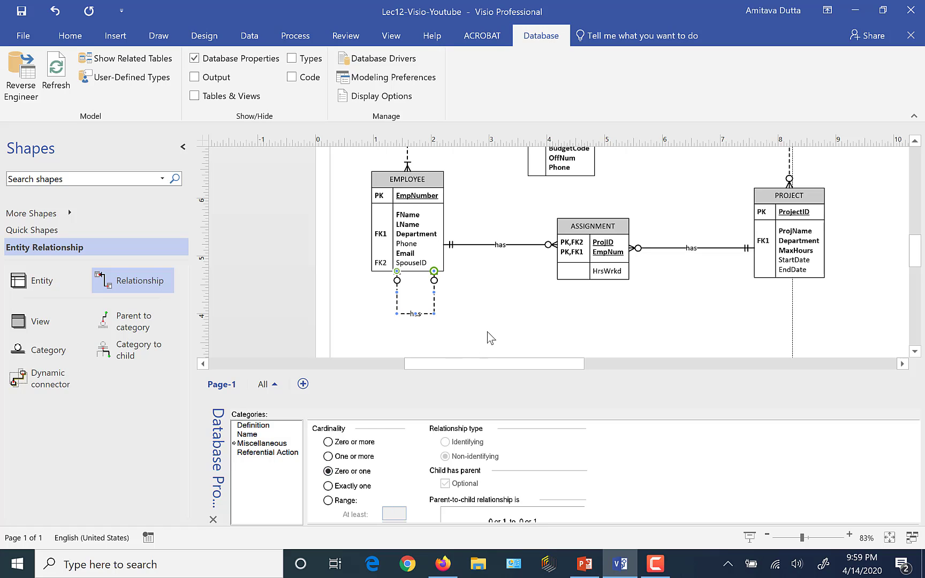
pyautogui.click(515, 322)
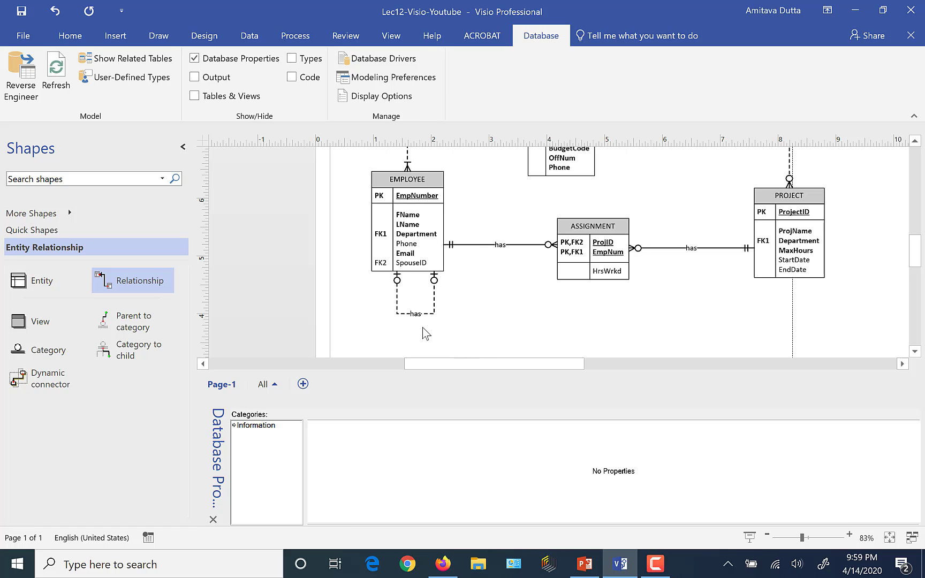
# - Set the verb phrase of the EMPLOYEE self-relationship to "spouse of"
pyautogui.click(435, 300)
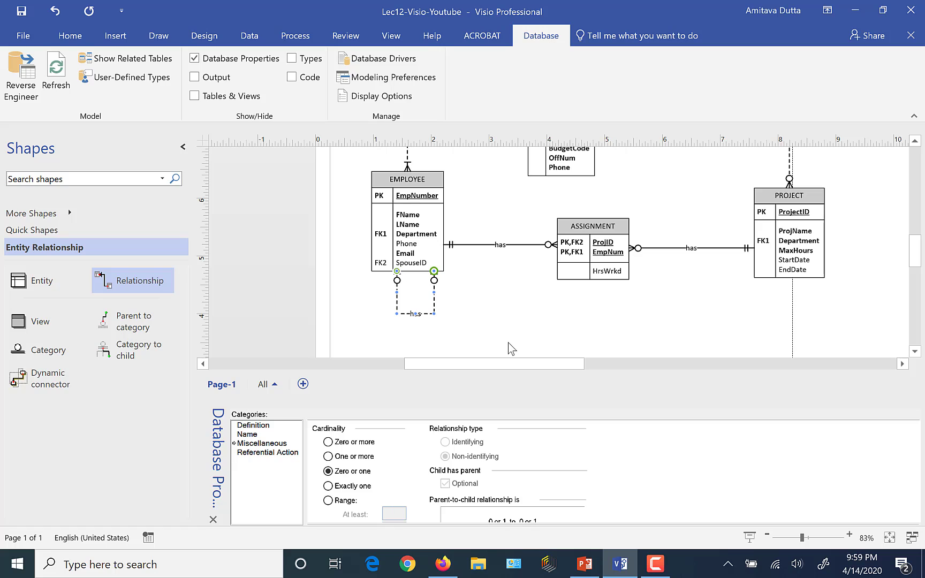
pyautogui.click(252, 435)
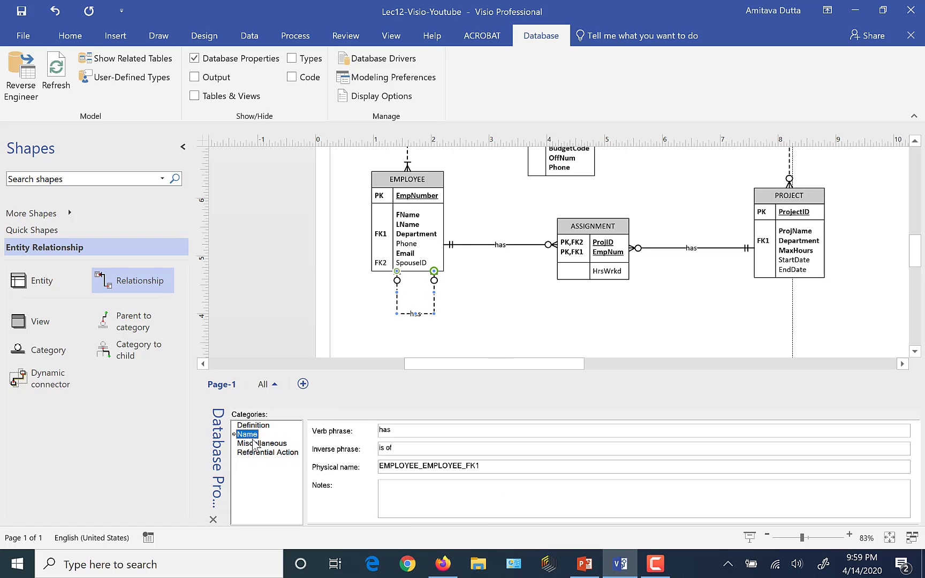
pyautogui.click(414, 431)
pyautogui.write('spouse of')
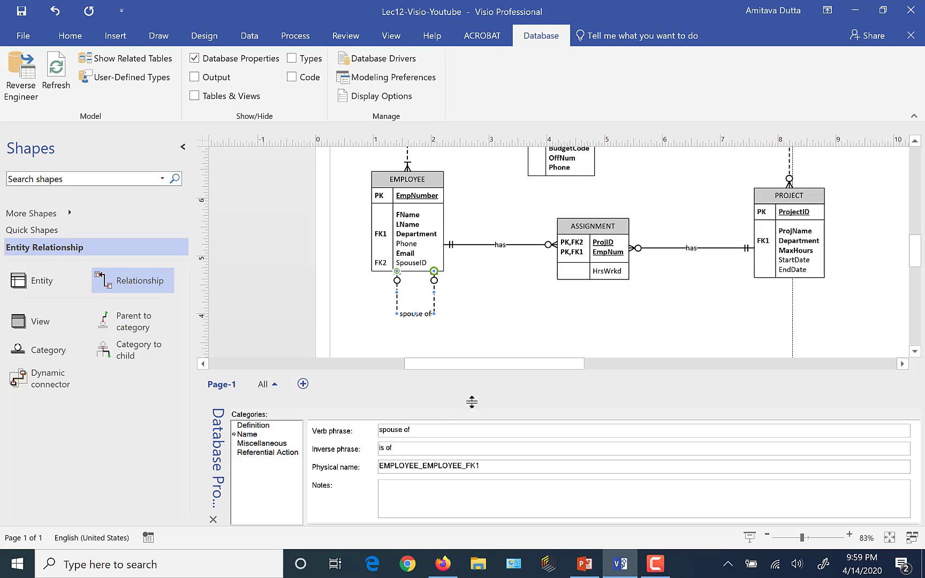
pyautogui.click(523, 329)
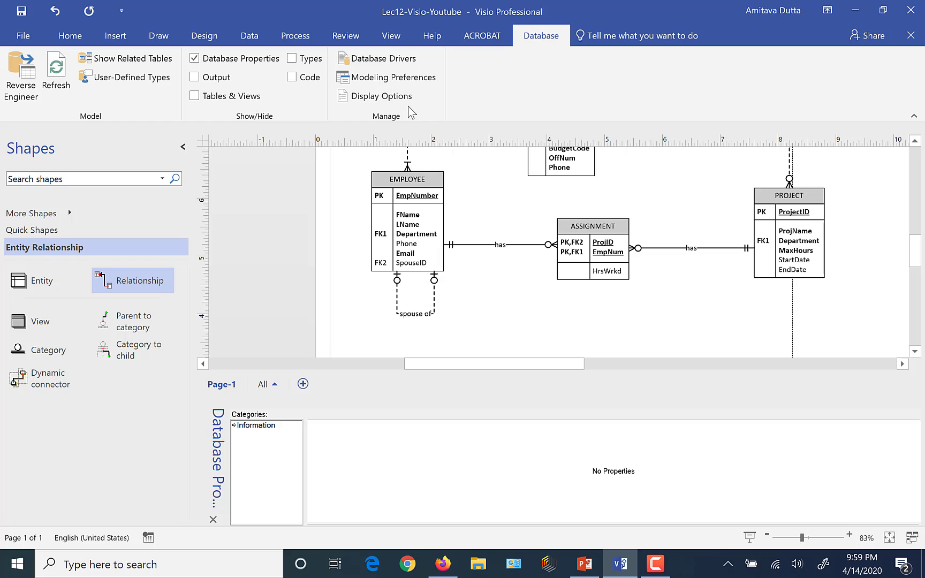
# - Set the database display options for relationships to Don't display name
pyautogui.click(381, 95)
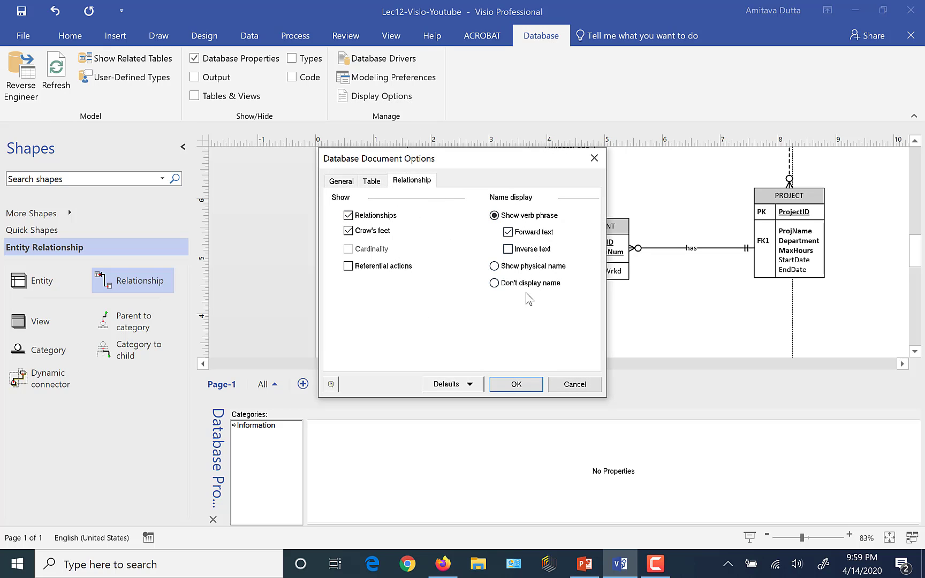
pyautogui.click(495, 283)
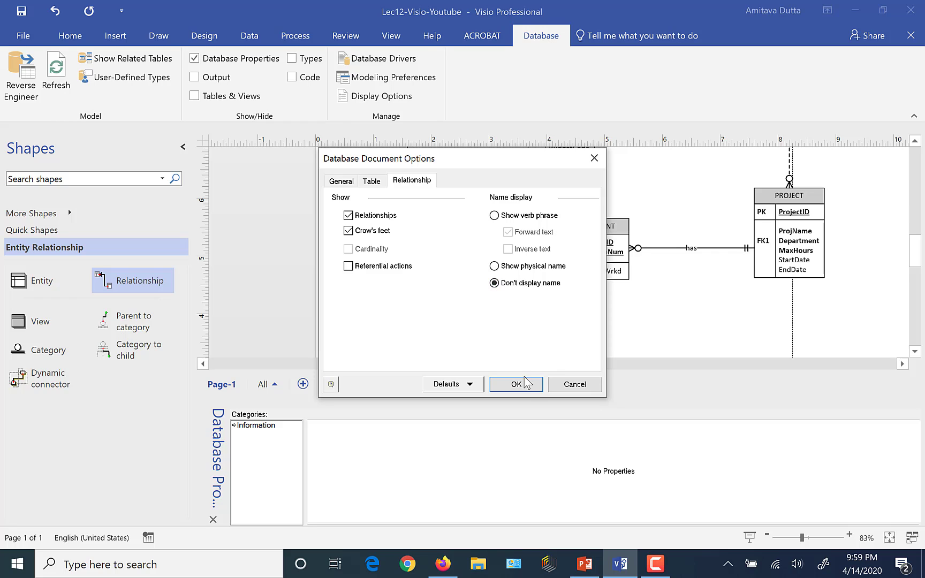
pyautogui.click(522, 384)
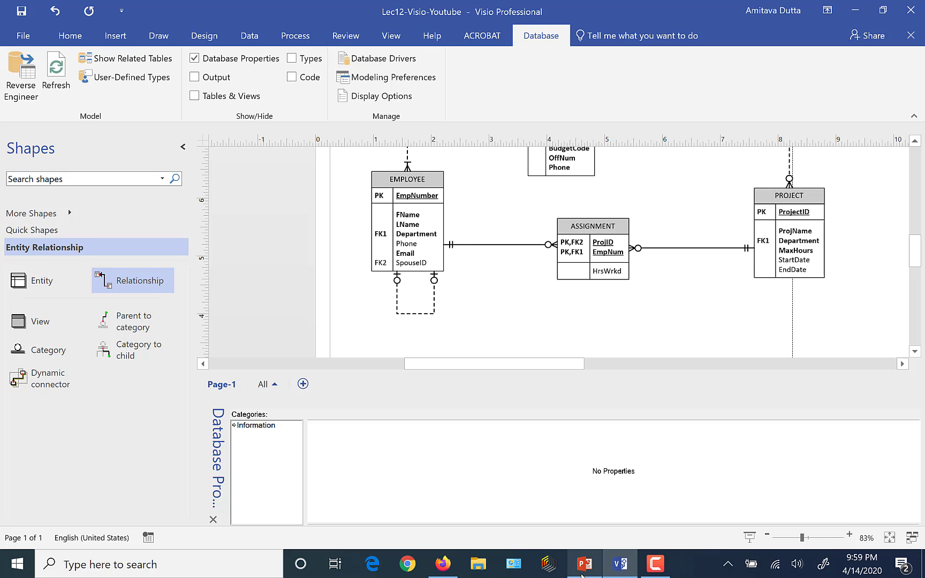
# - Switch to PowerPoint to examine the Employee and Employee Relationship associative entity example on slide 21, and return to Visio
pyautogui.click(582, 575)
pyautogui.scroll(-3, 717, 362)
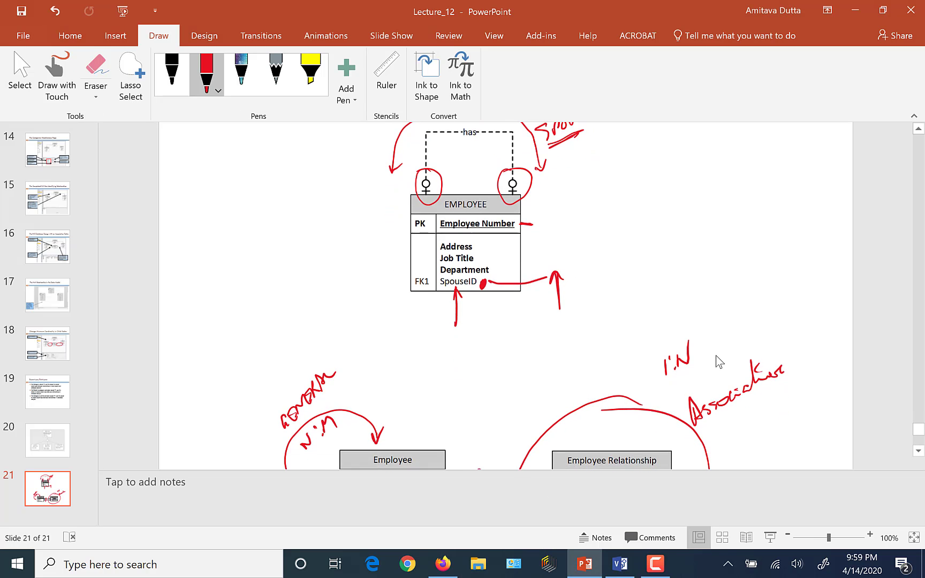
pyautogui.scroll(-1, 717, 361)
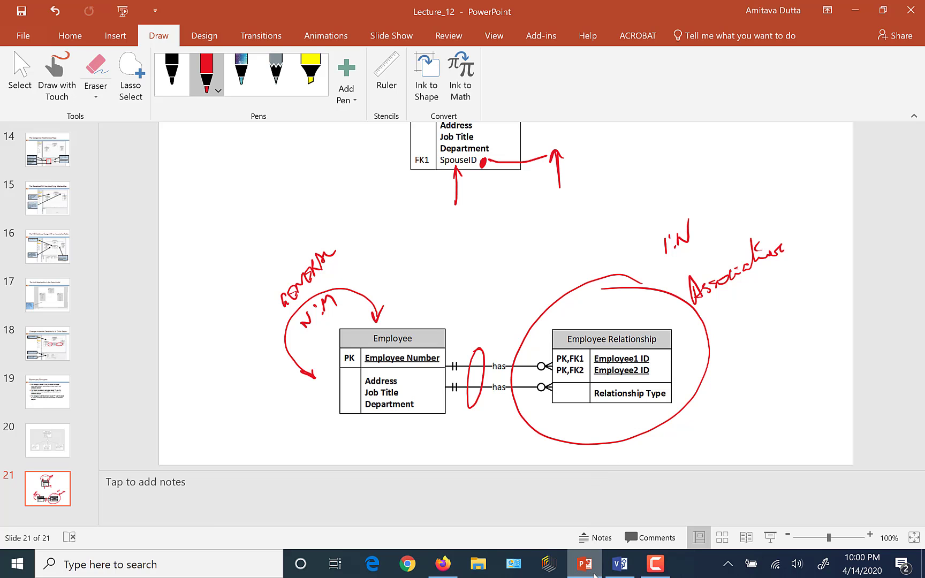
pyautogui.click(620, 563)
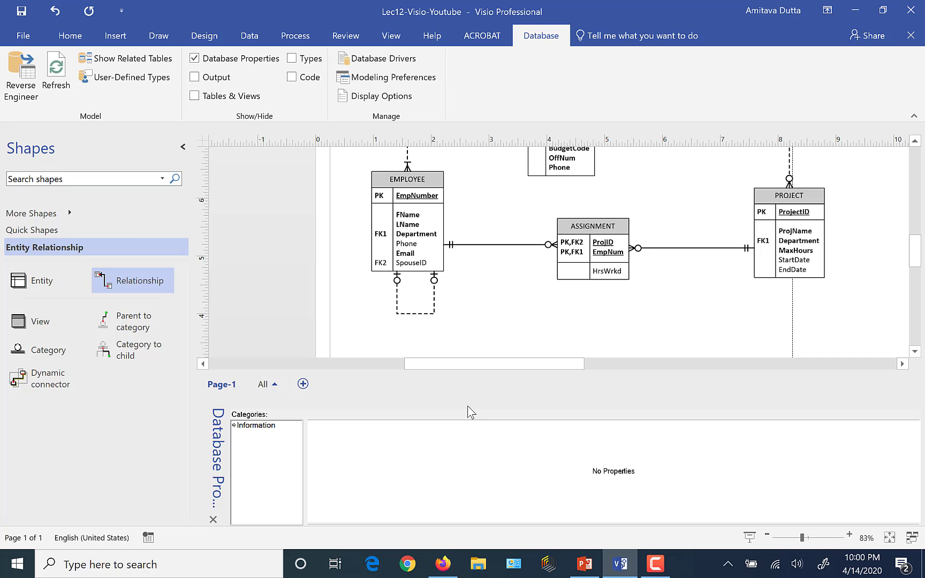
# - Add a new entity in the blank area beside EMPLOYEE and set its physical name to RELATIONSHIP
pyautogui.moveTo(42, 279); pyautogui.dragTo(249, 241)
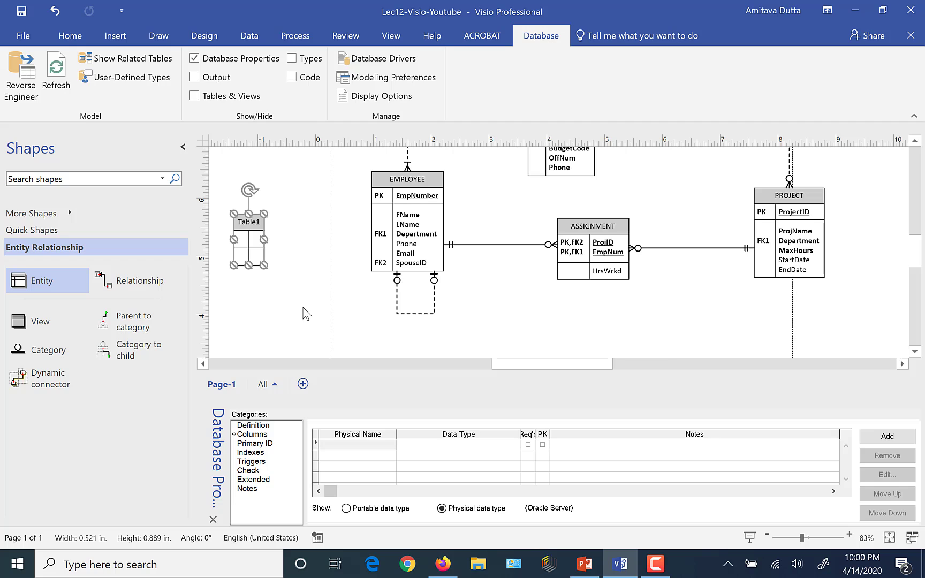
pyautogui.click(204, 364)
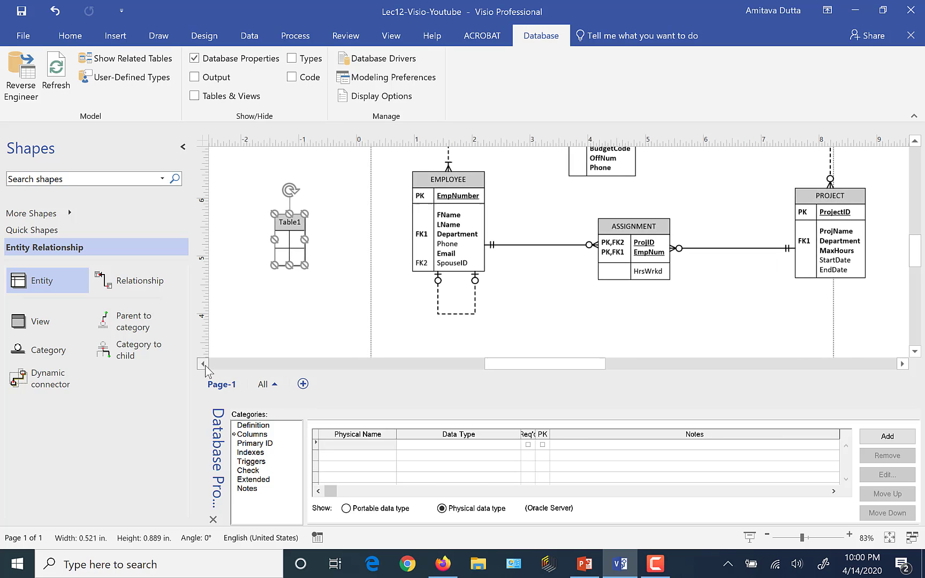
pyautogui.click(204, 364)
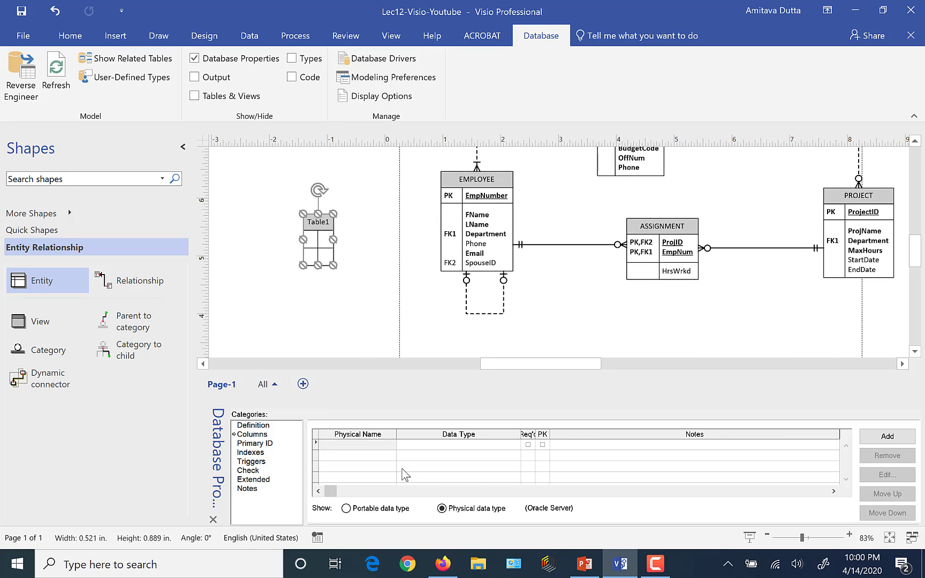
pyautogui.click(264, 426)
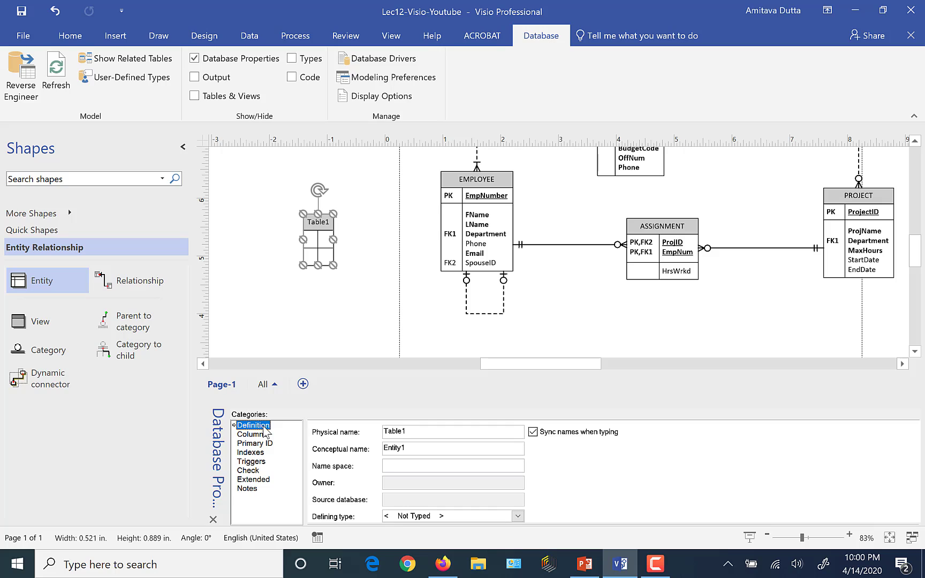
pyautogui.click(427, 432)
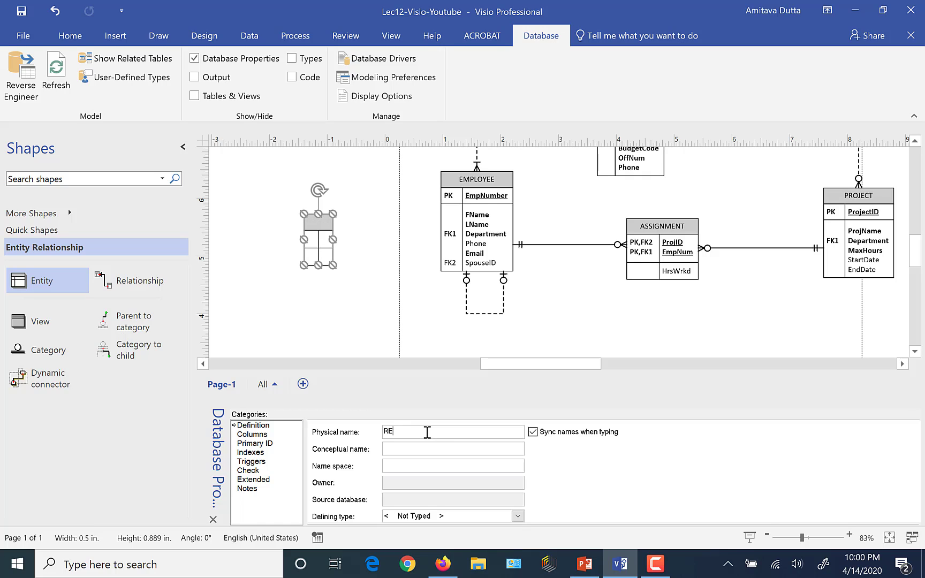
pyautogui.write('RELATIONSHIP')
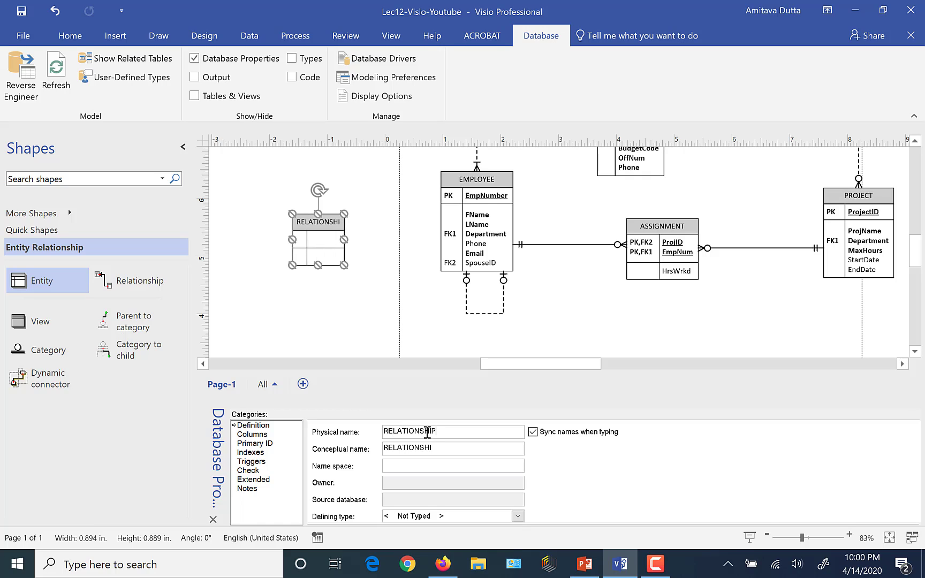
# - Check the associative entity's name on the PowerPoint slide, and in Visio rename the new entity EMPRELATIONSHIP
pyautogui.click(585, 563)
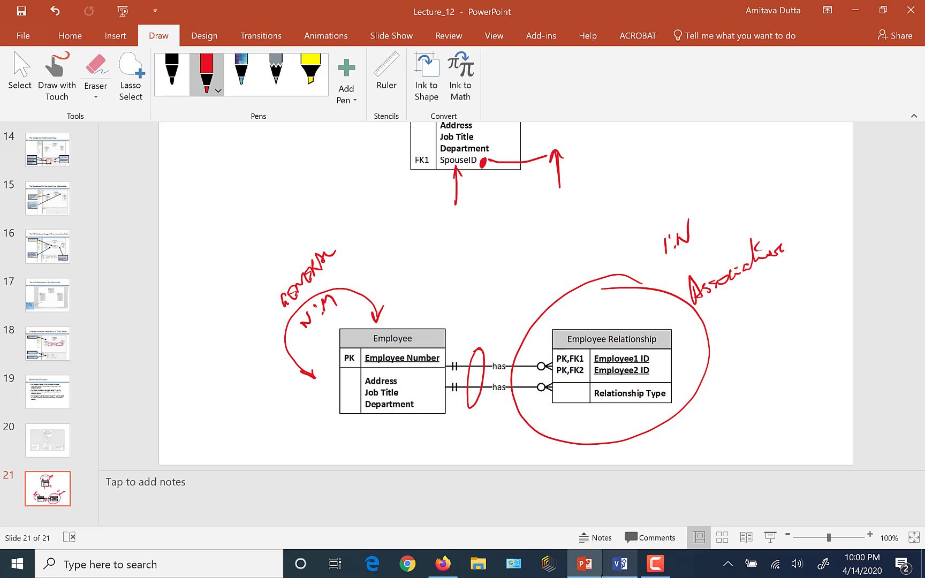
pyautogui.click(609, 573)
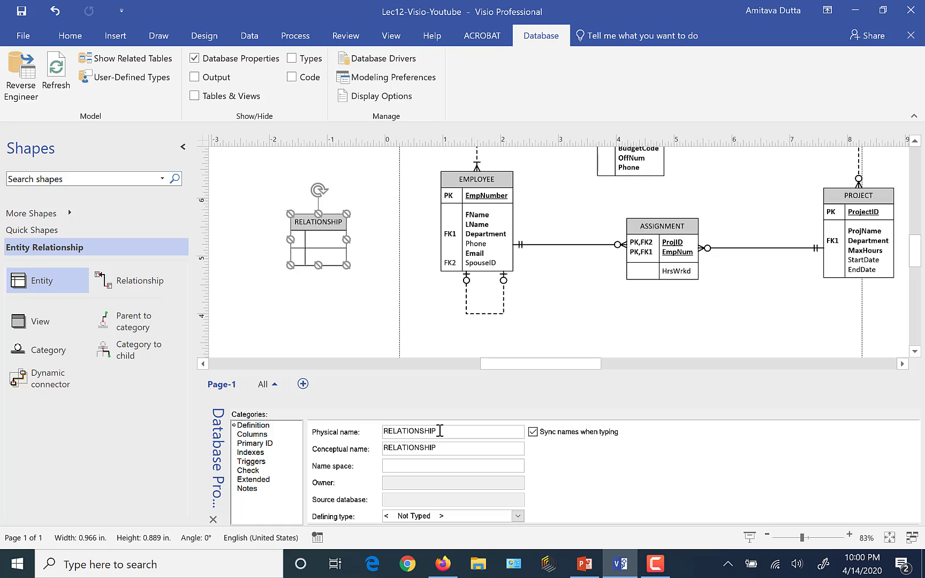
pyautogui.press('BackSpace')
pyautogui.press('BackSpace')
pyautogui.press('BackSpace')
pyautogui.press('BackSpace')
pyautogui.press('BackSpace')
pyautogui.press('BackSpace')
pyautogui.press('BackSpace')
pyautogui.press('BackSpace')
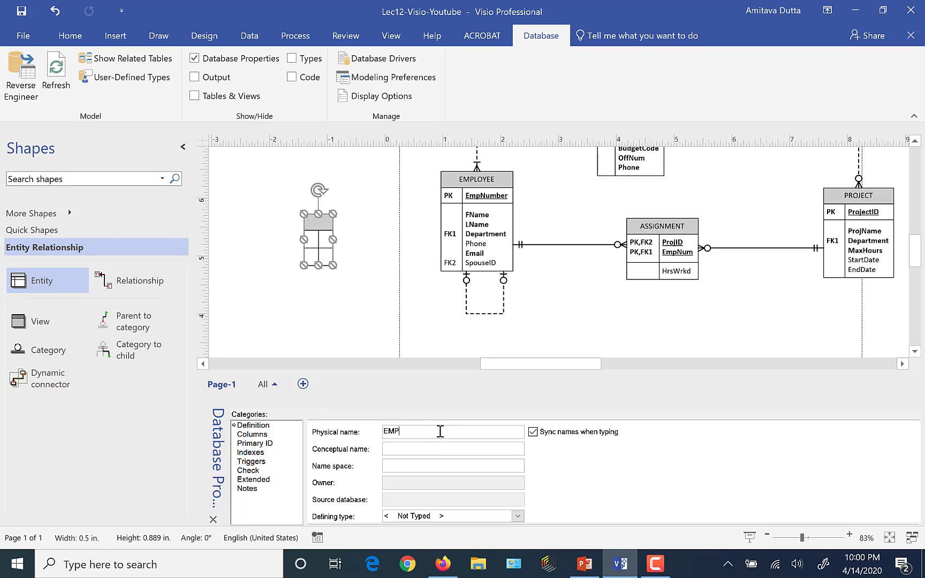
pyautogui.write('EMPRELATION')
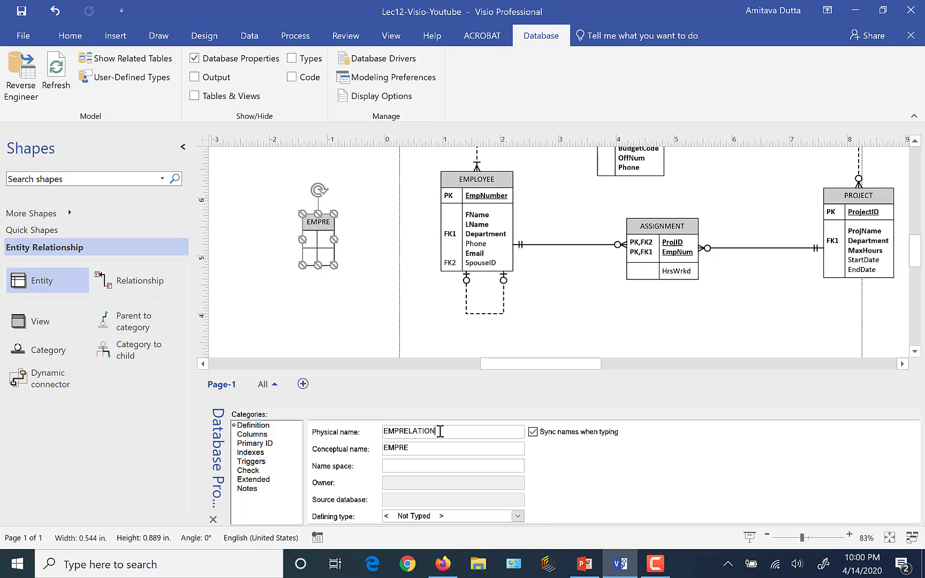
pyautogui.write('SHIP')
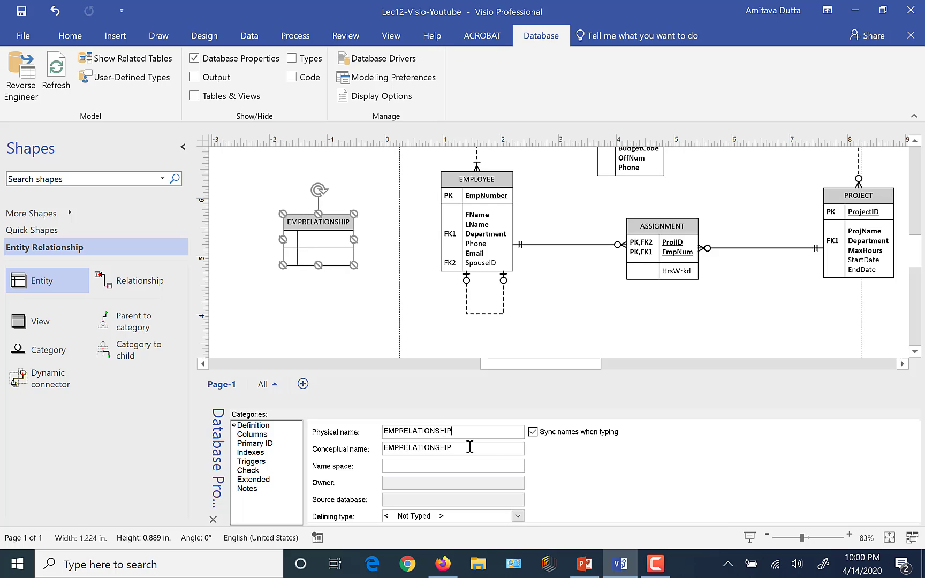
# - Consult the PowerPoint slide for the key attributes, and in Visio add Emp1ID to EMPRELATIONSHIP as a required primary key column
pyautogui.click(261, 434)
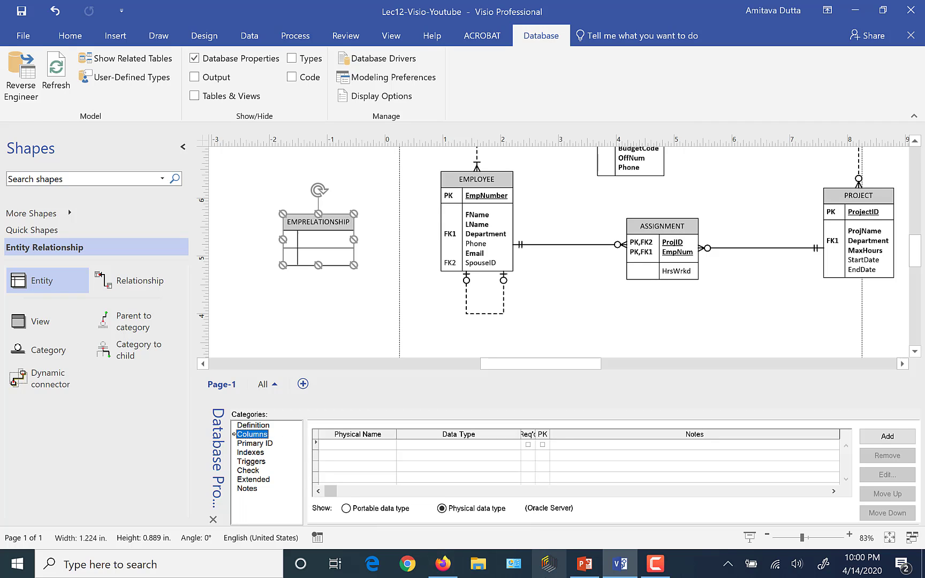
pyautogui.moveTo(583, 575)
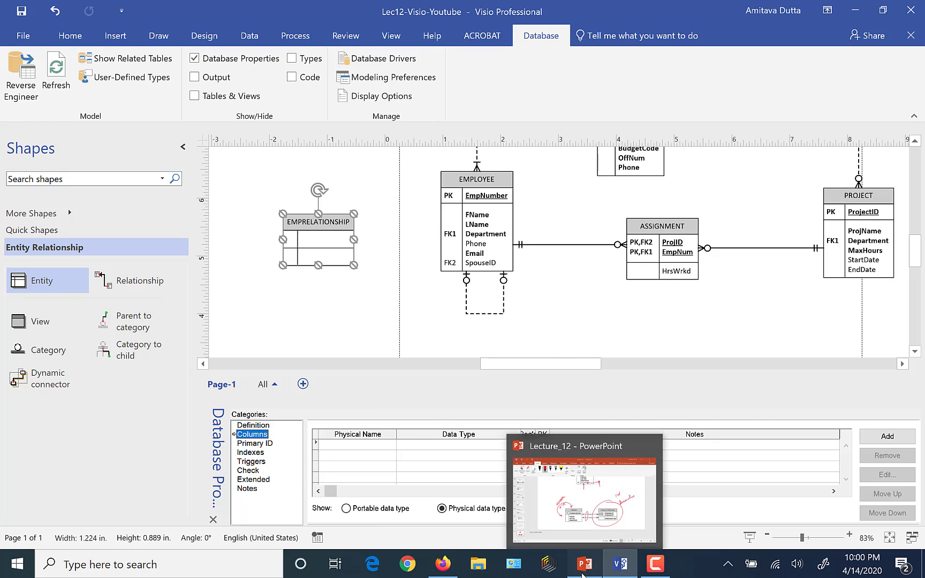
pyautogui.click(669, 463)
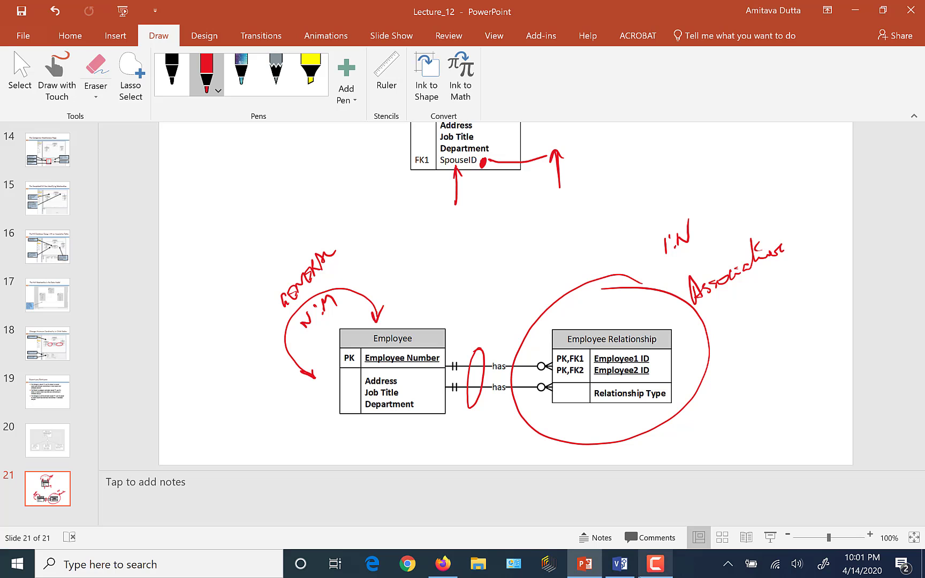
pyautogui.click(629, 572)
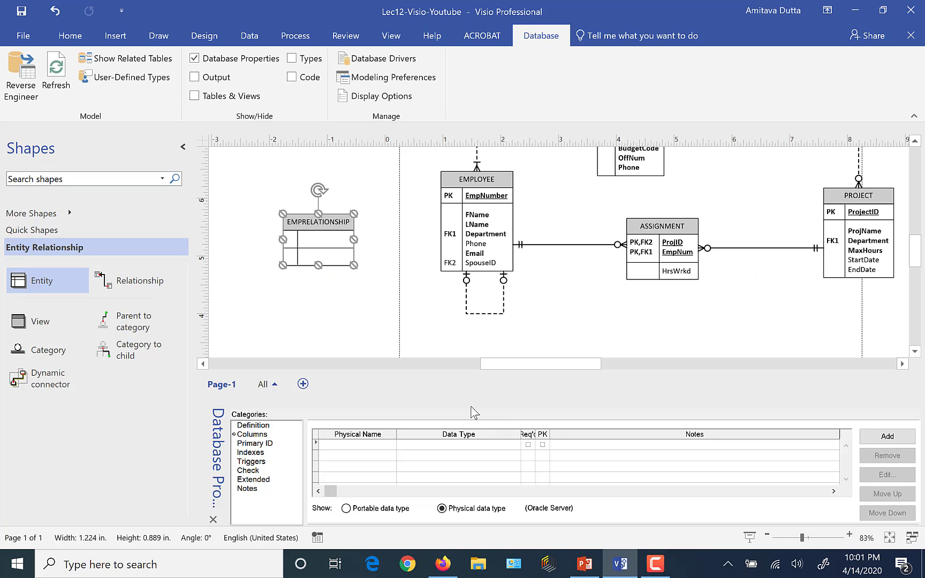
pyautogui.click(366, 445)
pyautogui.write('eMP1id')
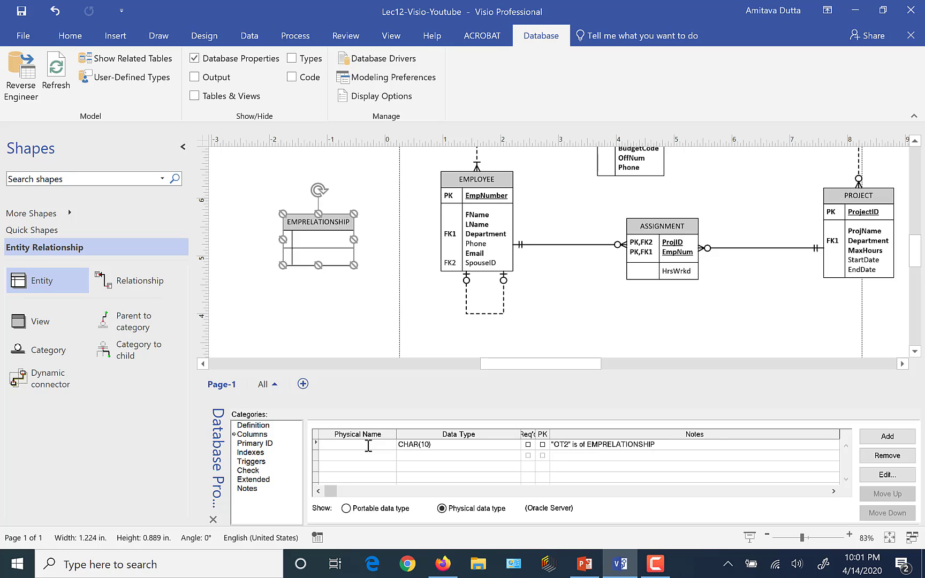
pyautogui.write('Emp1')
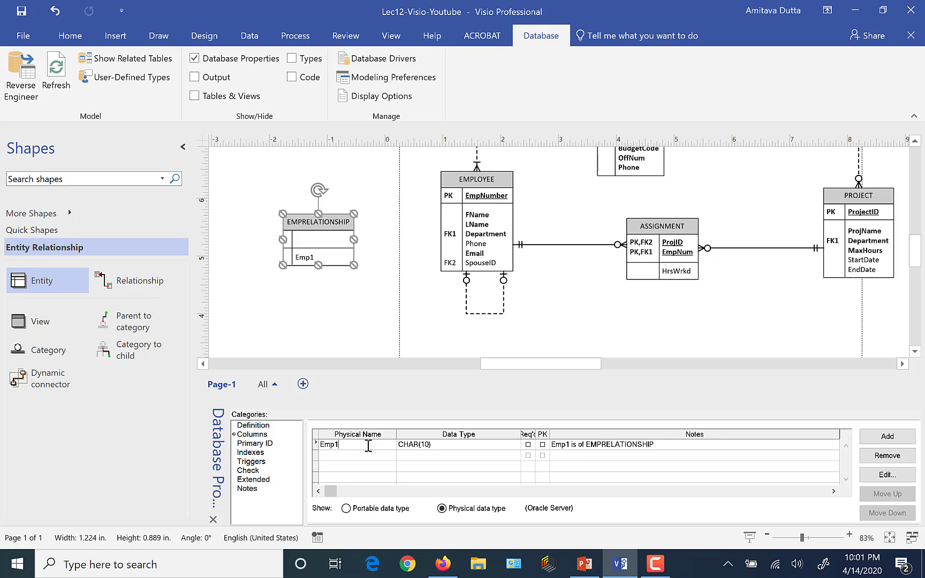
pyautogui.write('ID')
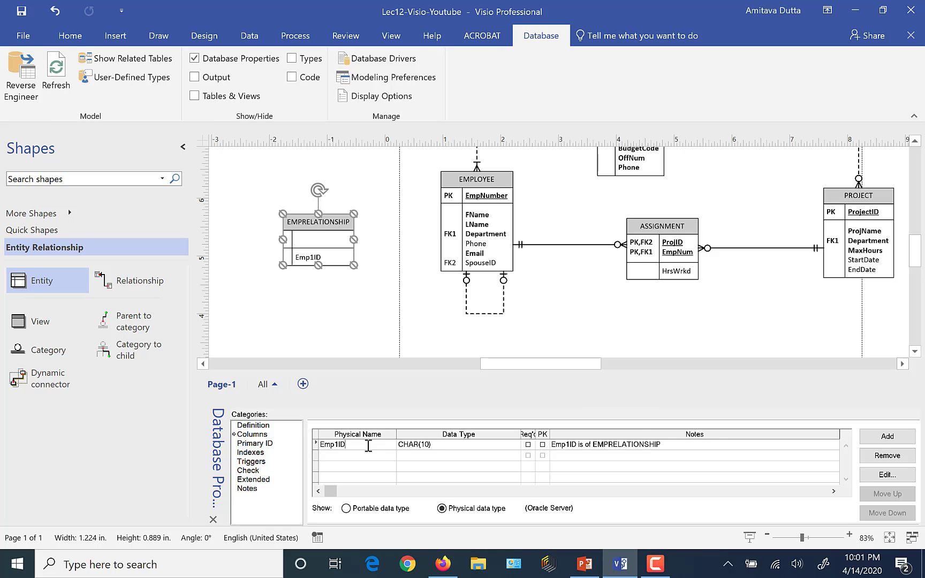
pyautogui.click(527, 444)
pyautogui.click(543, 445)
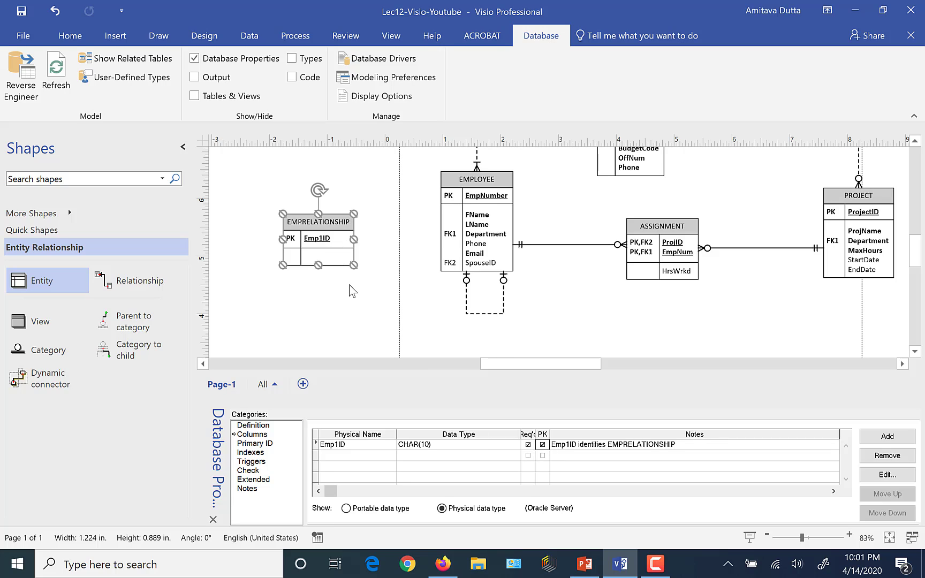
# - Add a second column, Emp2ID, to EMPRELATIONSHIP as a required part of the primary key
pyautogui.click(355, 456)
pyautogui.write('Emp')
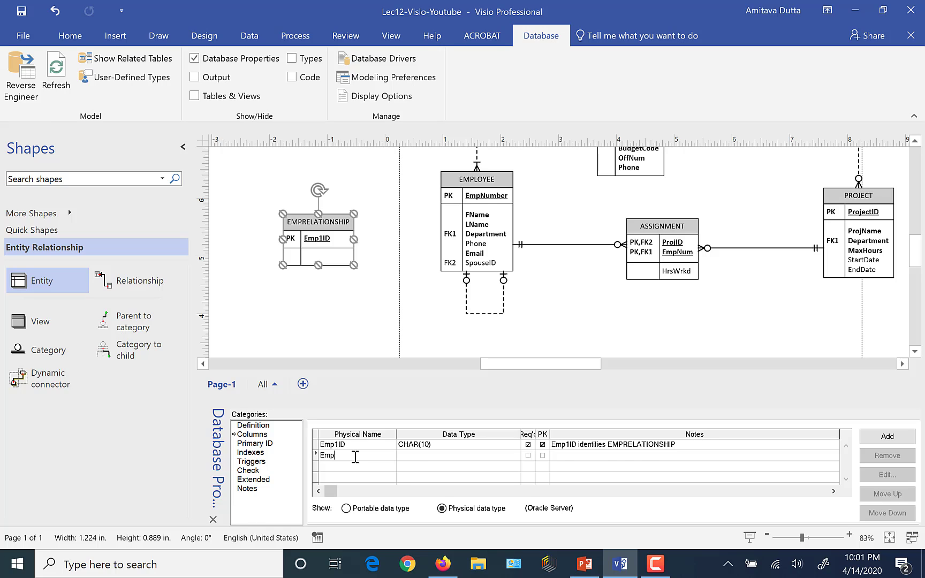
pyautogui.write('2ID')
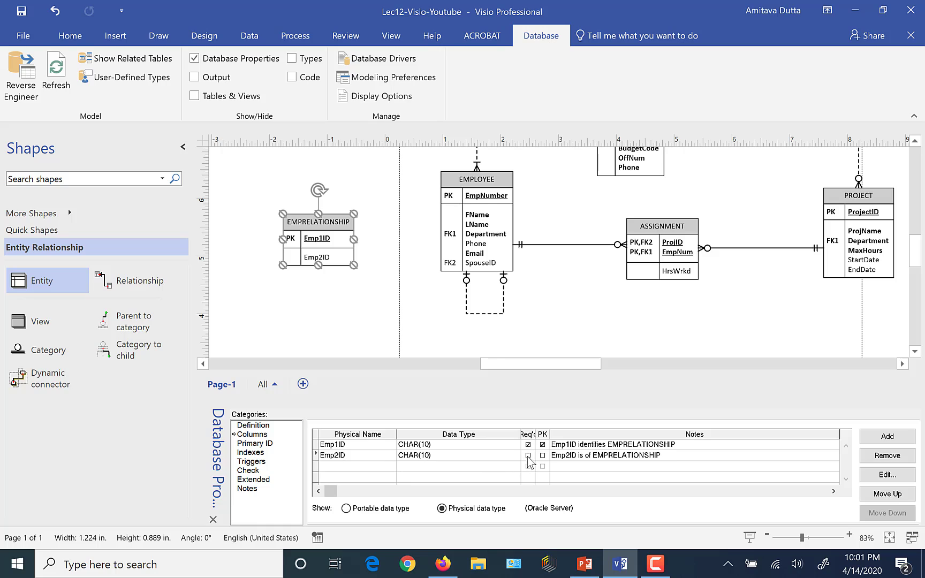
pyautogui.click(528, 455)
pyautogui.click(542, 455)
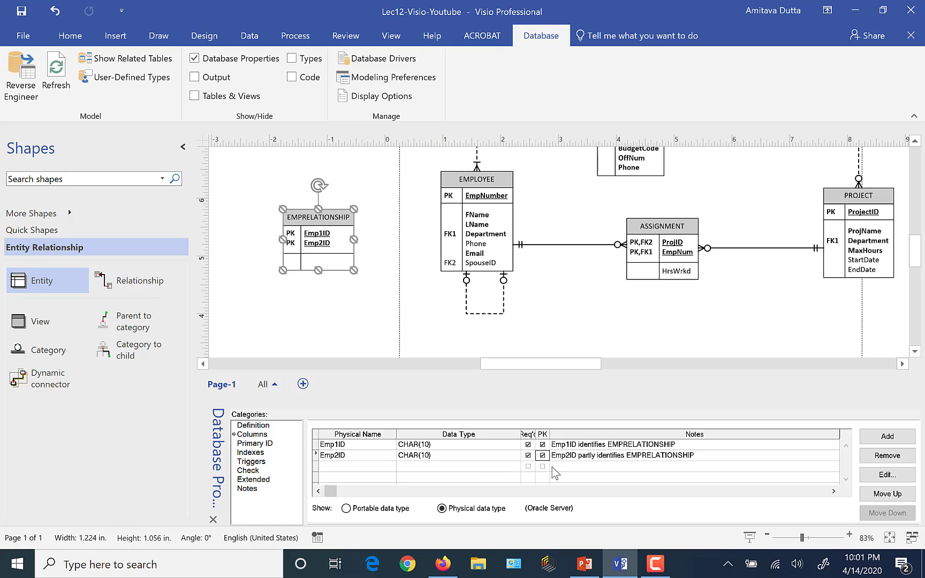
# - Switch to PowerPoint to examine the Employee Relationship attributes and its links to Employee on slide 21, and return to Visio
pyautogui.click(597, 575)
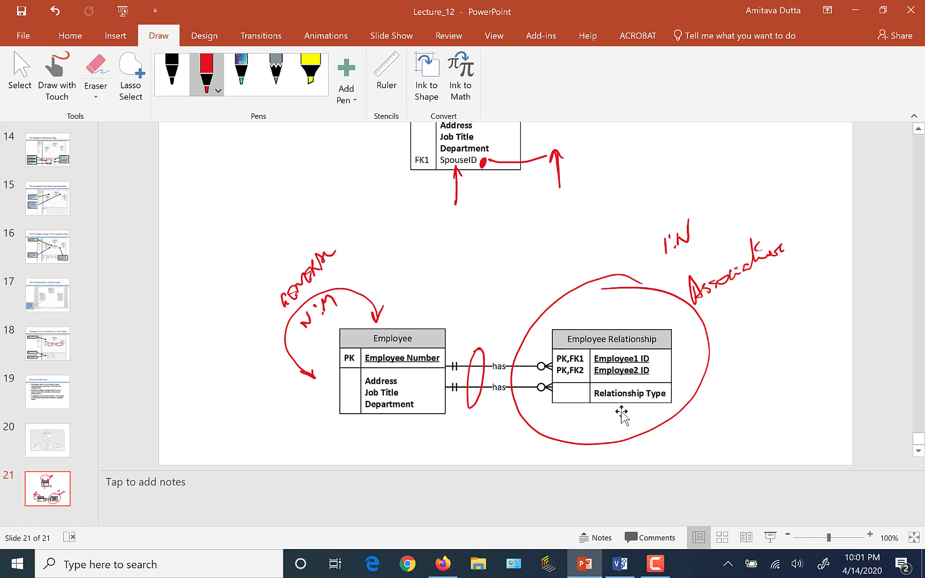
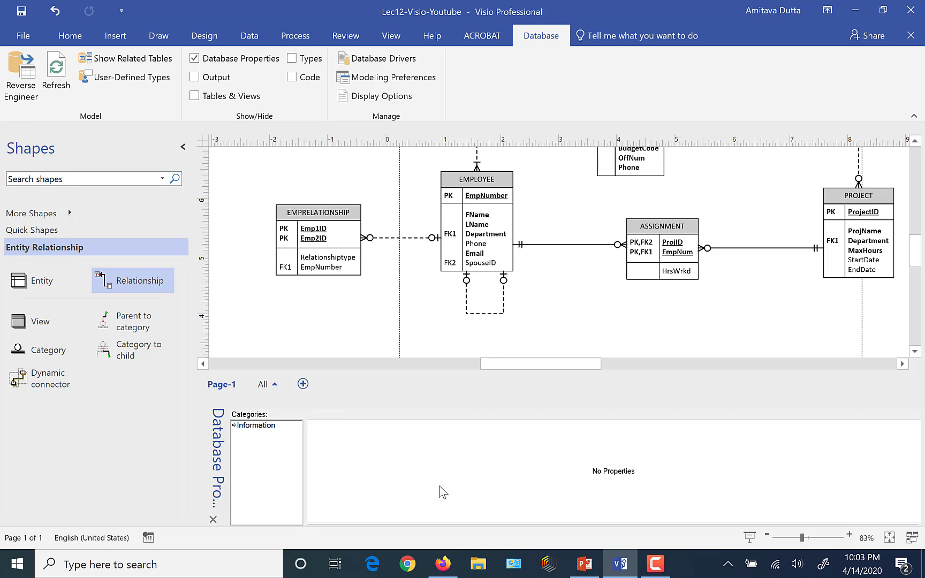
pyautogui.click(585, 563)
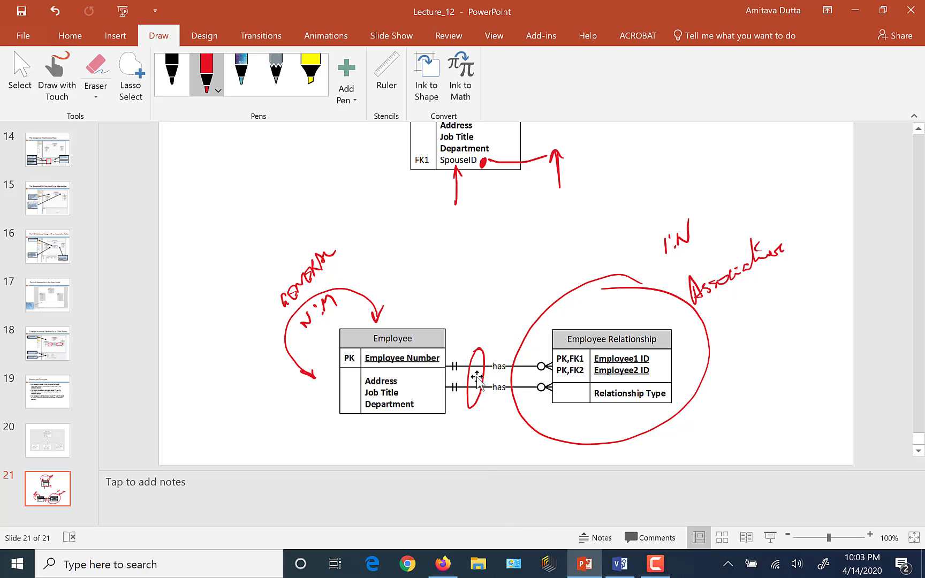
pyautogui.click(610, 572)
pyautogui.moveTo(584, 565)
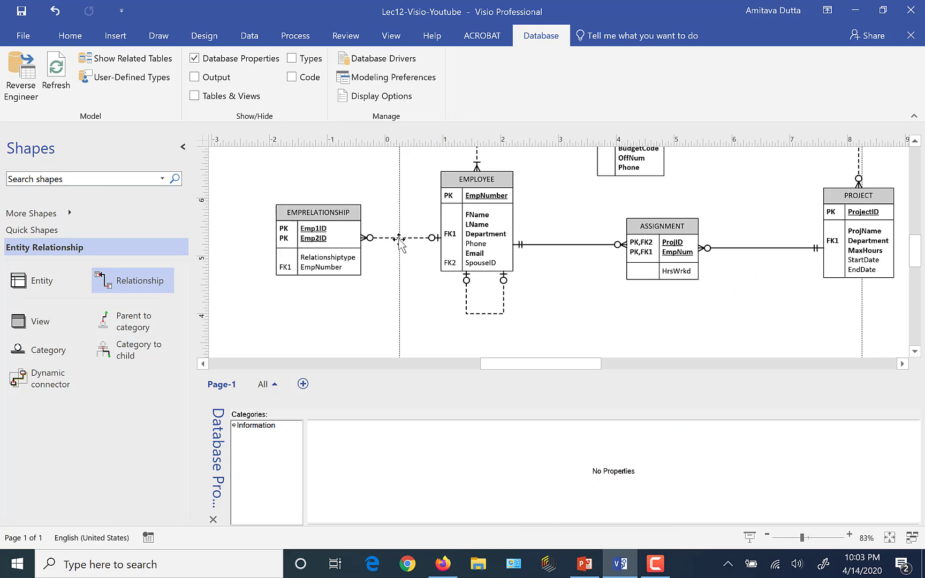
# - Set the relationship between EMPRELATIONSHIP and EMPLOYEE to the Identifying type
pyautogui.click(400, 238)
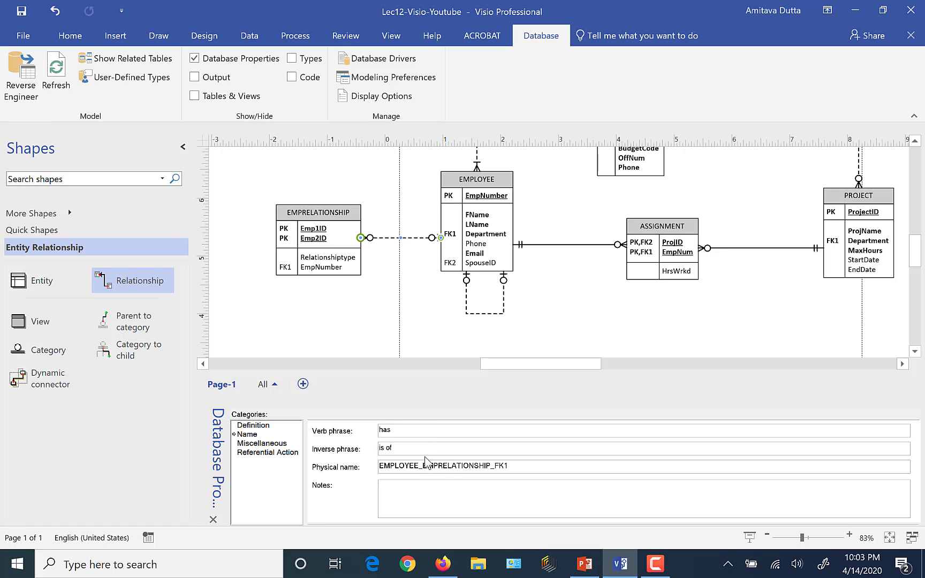
pyautogui.click(268, 445)
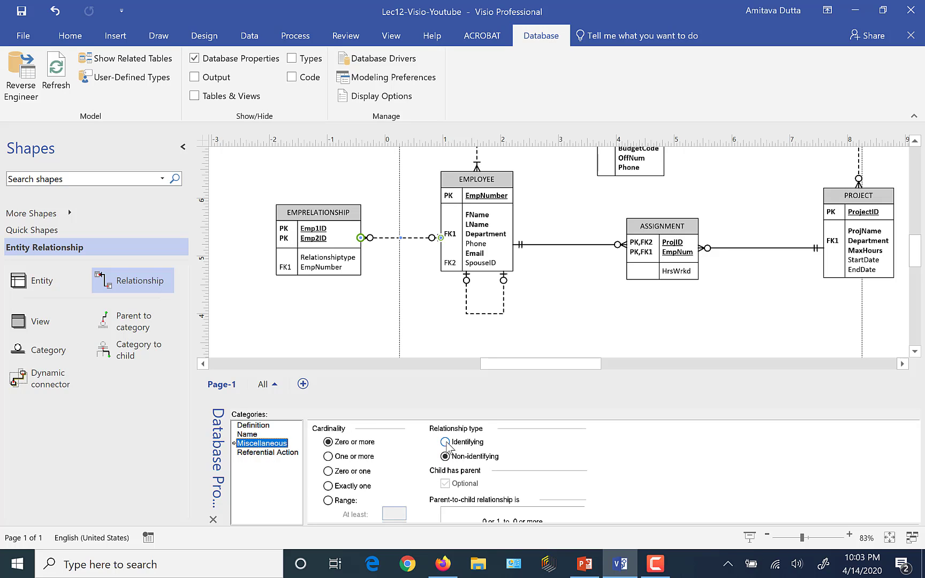
pyautogui.click(445, 443)
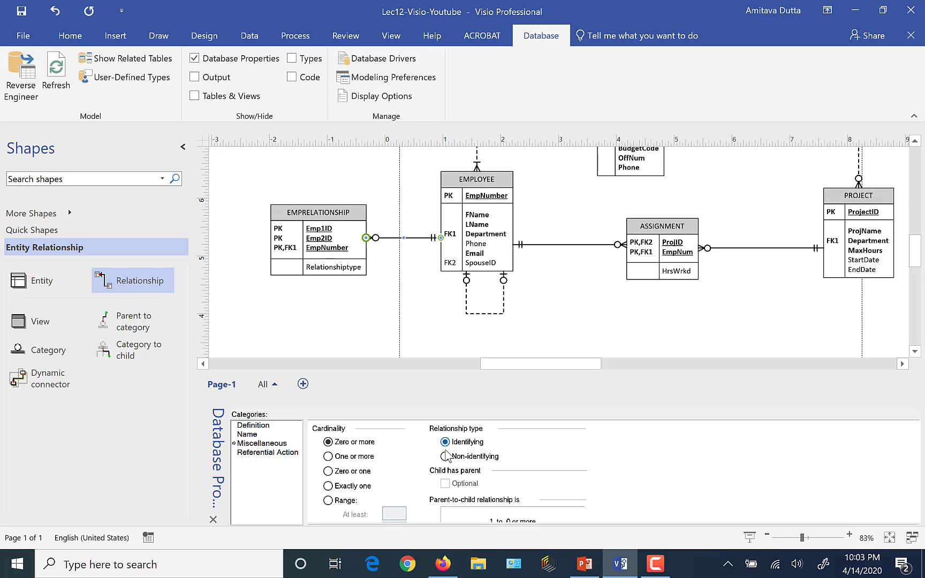
pyautogui.click(411, 165)
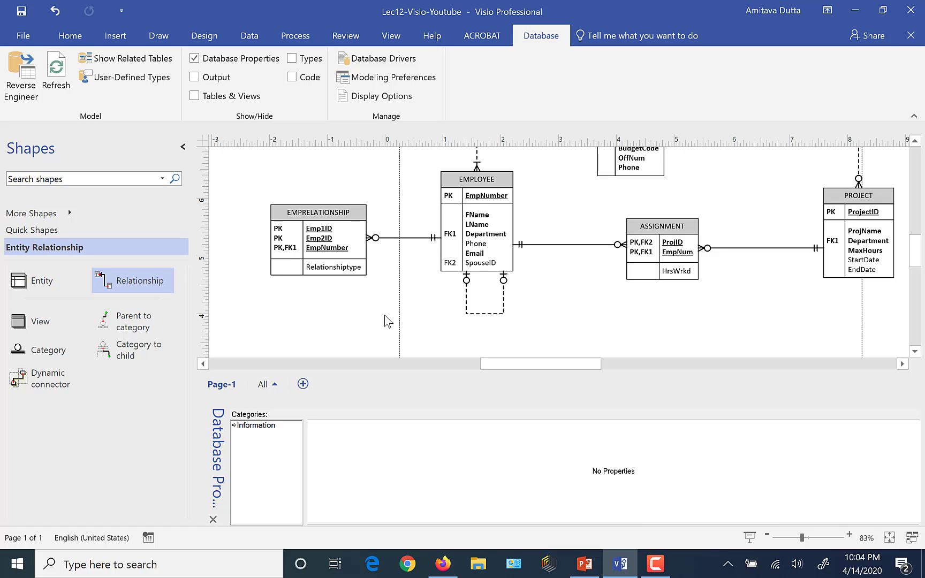
# - Switch to PowerPoint to compare the foreign keys and the two "has" relationships with the Visio diagram, and return to Visio
pyautogui.click(584, 565)
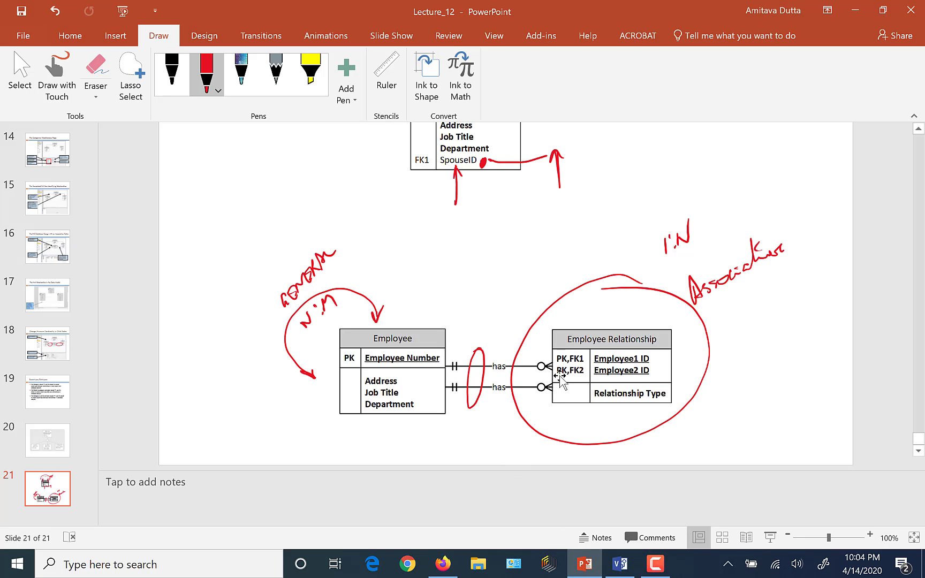
pyautogui.click(615, 569)
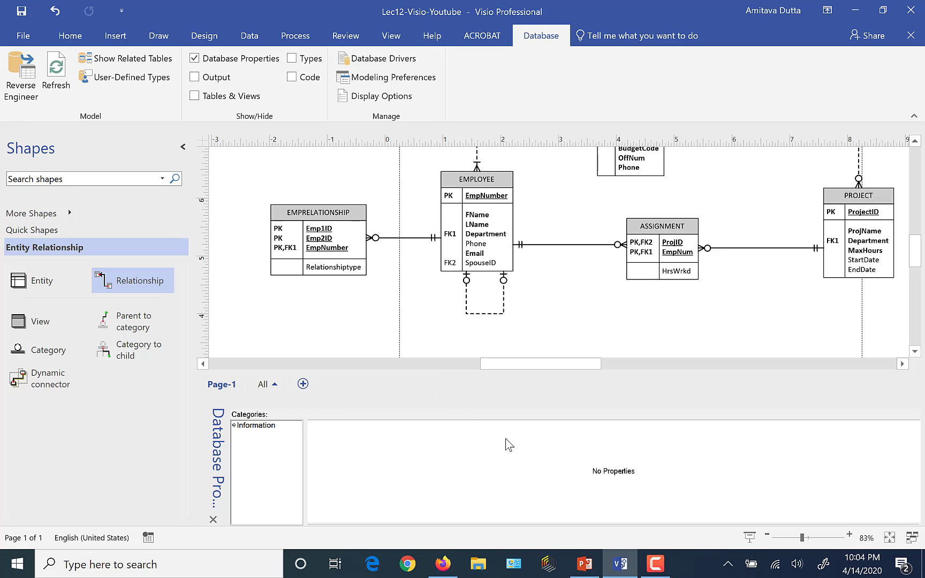
pyautogui.click(585, 564)
pyautogui.moveTo(477, 349)
pyautogui.mouseDown()
pyautogui.moveTo(479, 405)
pyautogui.moveTo(467, 393)
pyautogui.mouseUp()
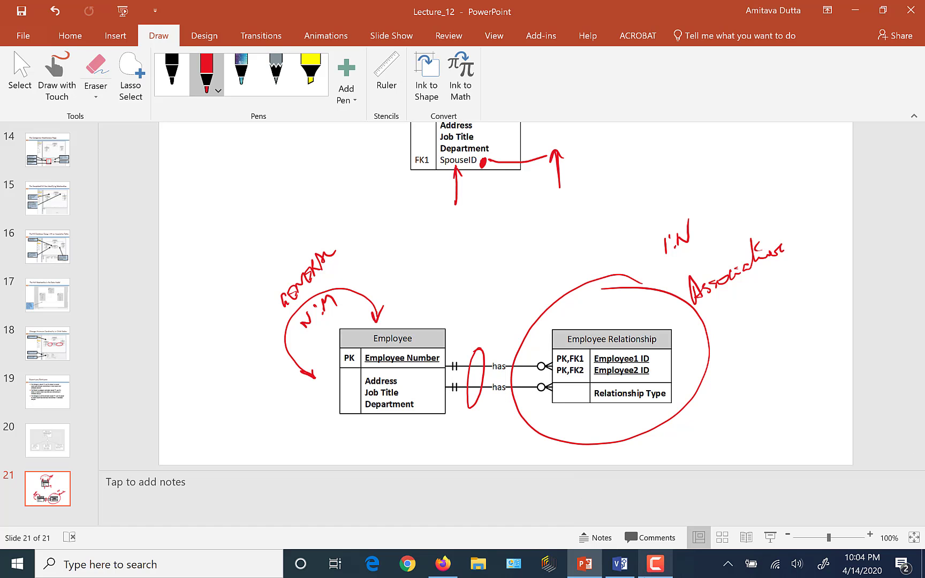
pyautogui.click(620, 564)
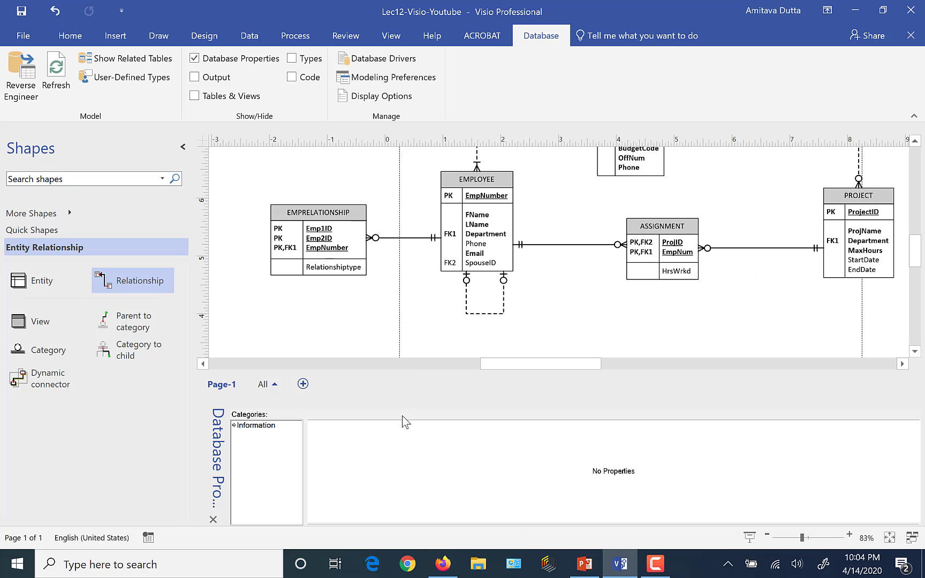
# - Add a second relationship between EMPLOYEE and EMPRELATIONSHIP below the existing one, and set its type to Identifying
pyautogui.moveTo(127, 286); pyautogui.dragTo(403, 334)
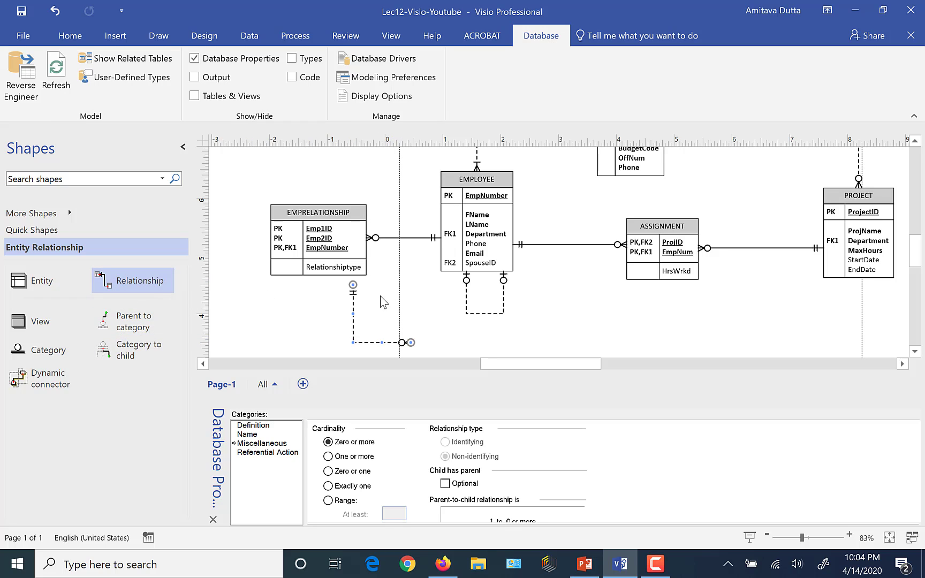
pyautogui.moveTo(421, 266); pyautogui.dragTo(442, 256)
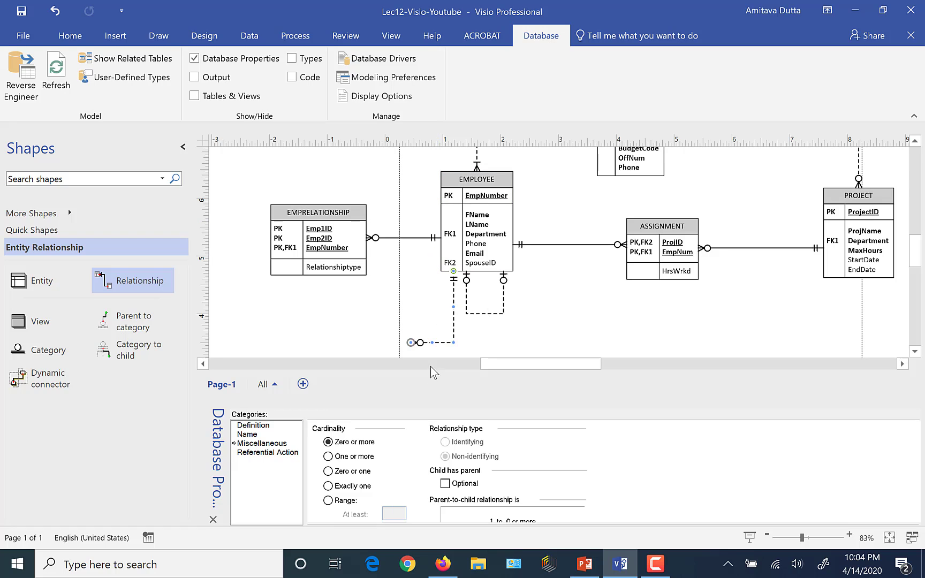
pyautogui.moveTo(393, 288); pyautogui.dragTo(366, 256)
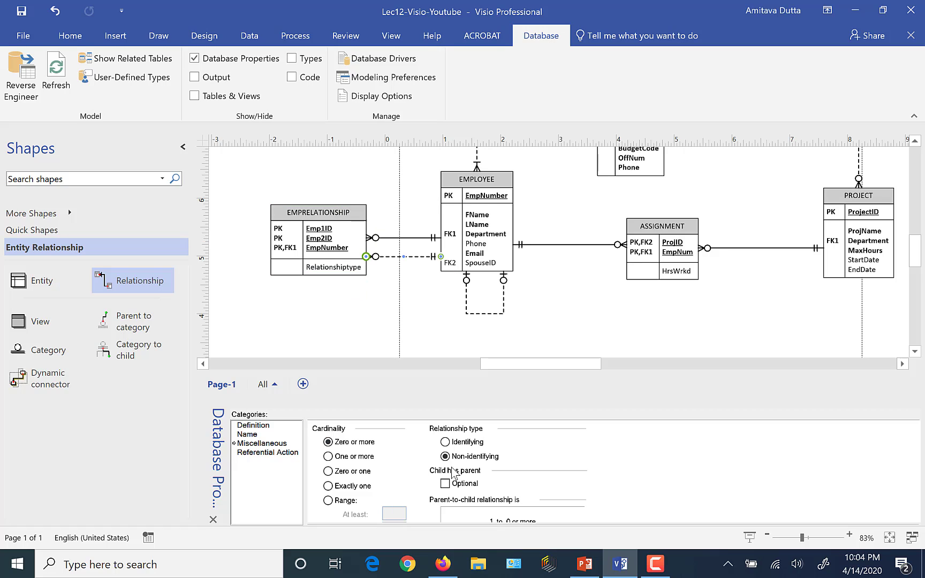
pyautogui.click(445, 442)
pyautogui.click(415, 315)
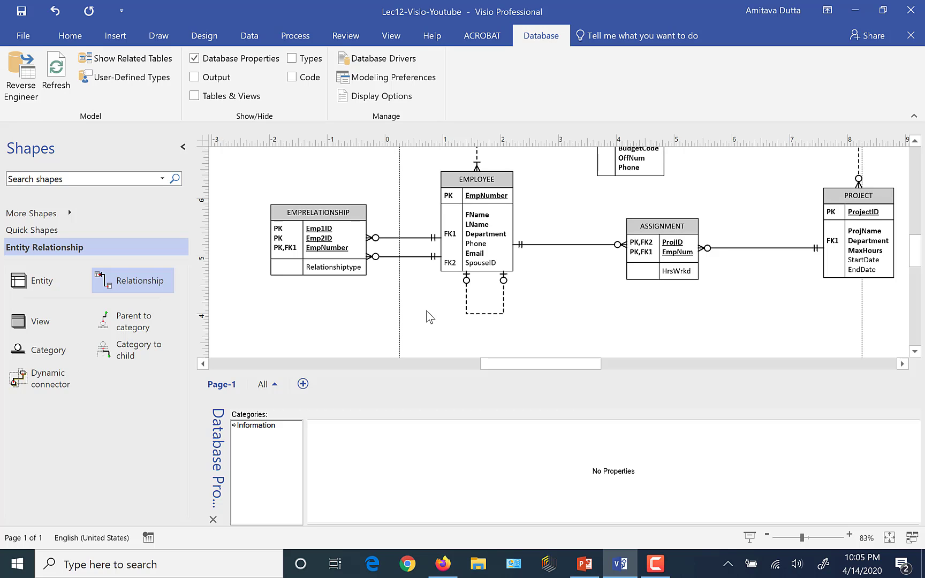
# - Check slide 21 in PowerPoint, return to Visio, and associate EMPLOYEE's EmpNumber with Emp1ID in the upper EMPRELATIONSHIP relationship
pyautogui.click(584, 563)
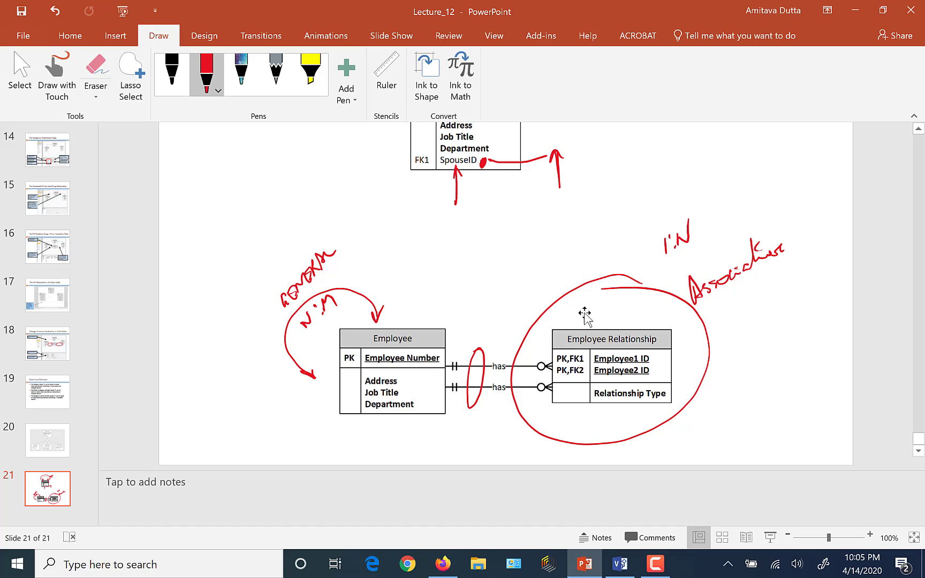
pyautogui.click(631, 574)
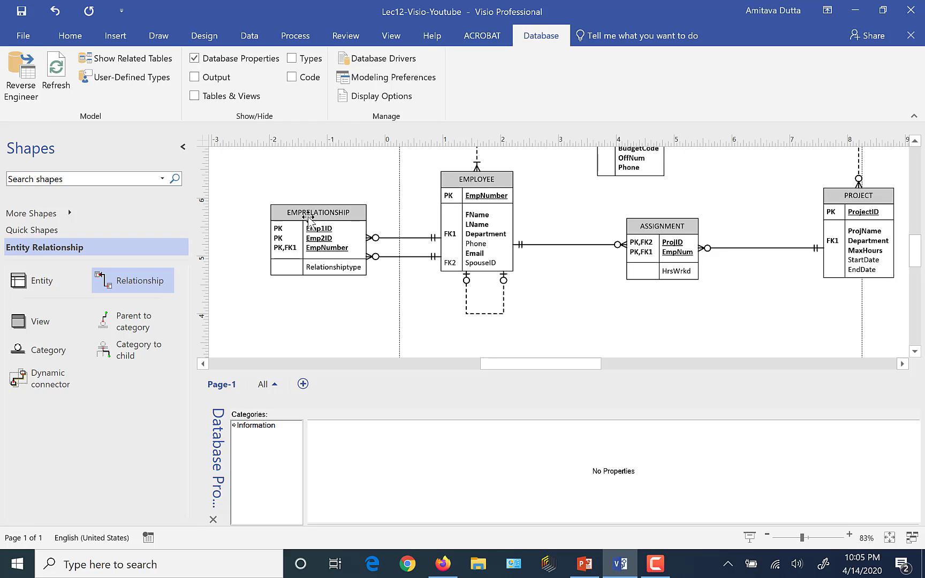
pyautogui.click(407, 241)
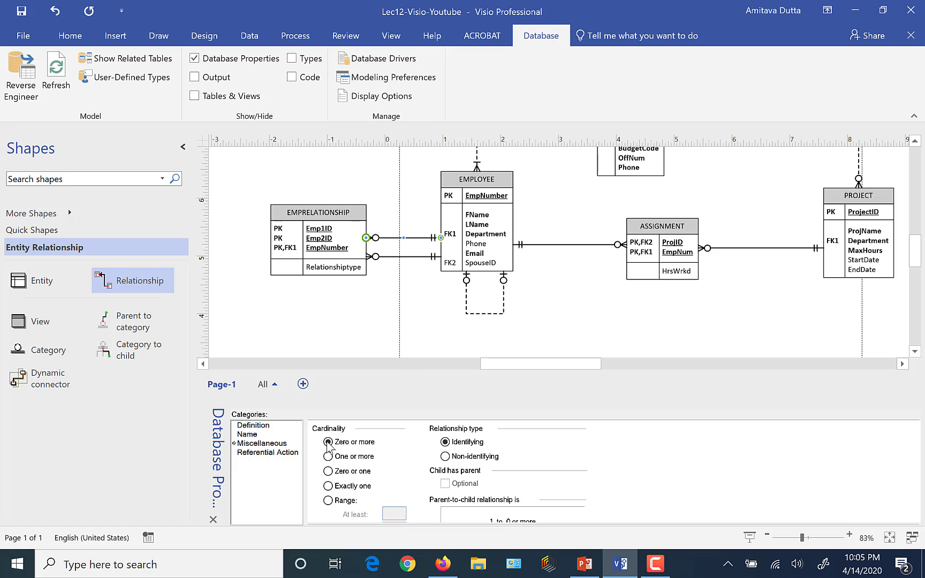
pyautogui.click(254, 425)
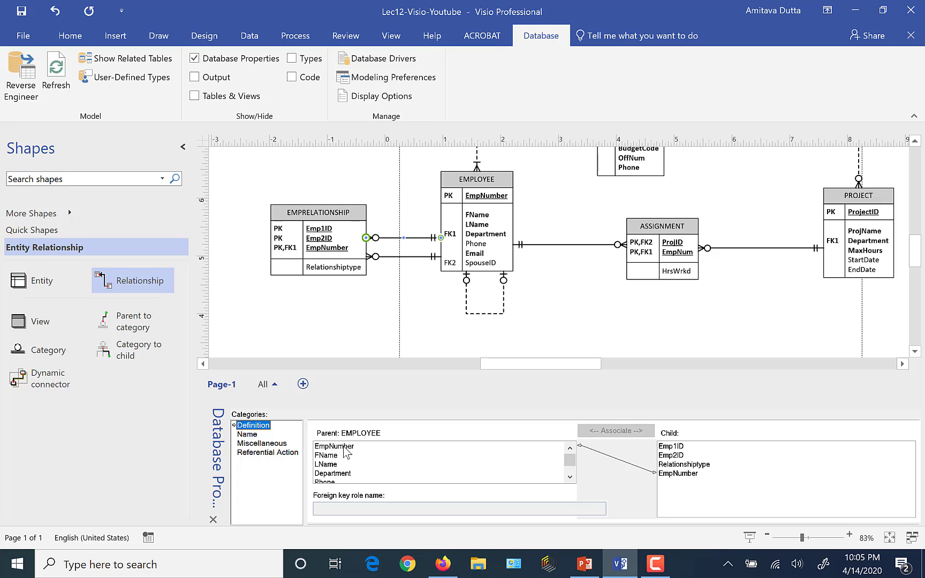
pyautogui.click(345, 448)
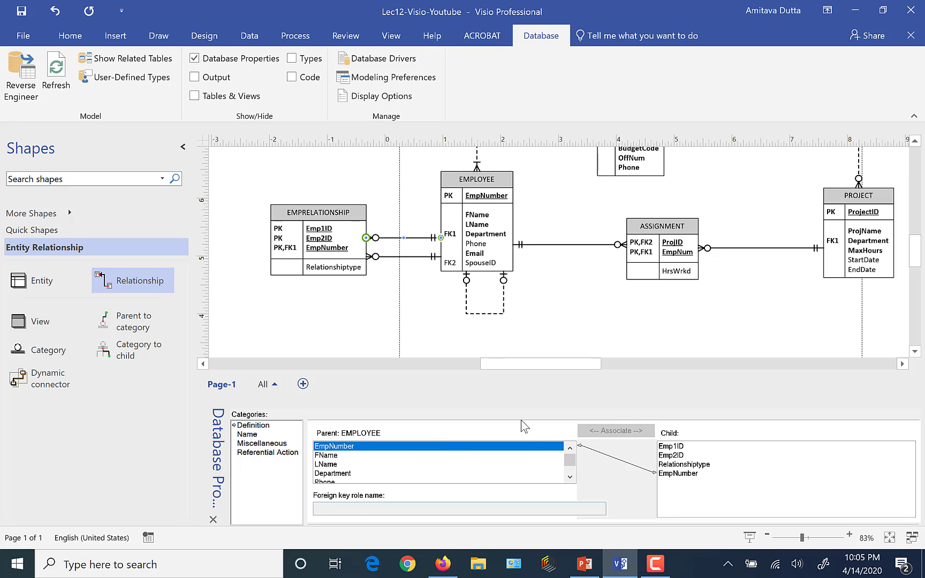
pyautogui.click(678, 448)
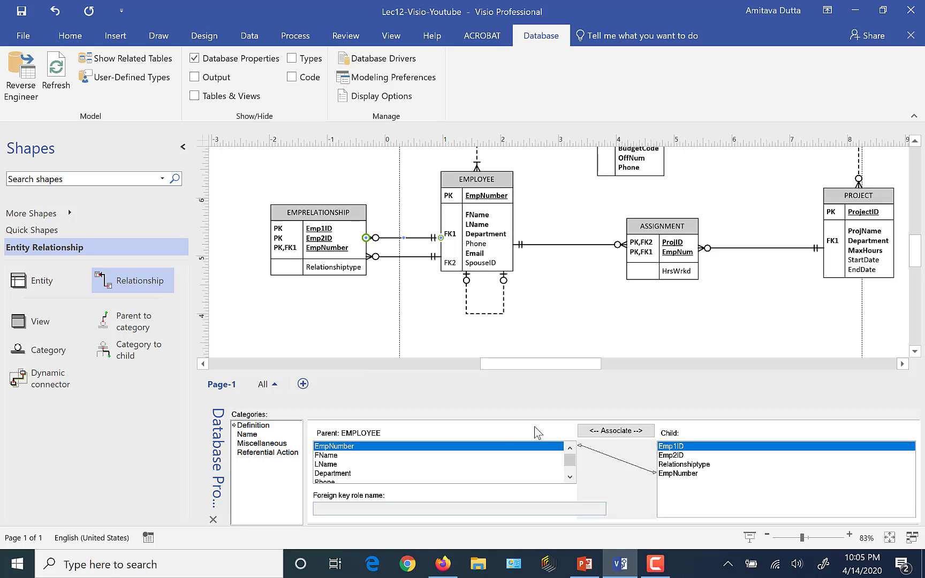
pyautogui.click(621, 434)
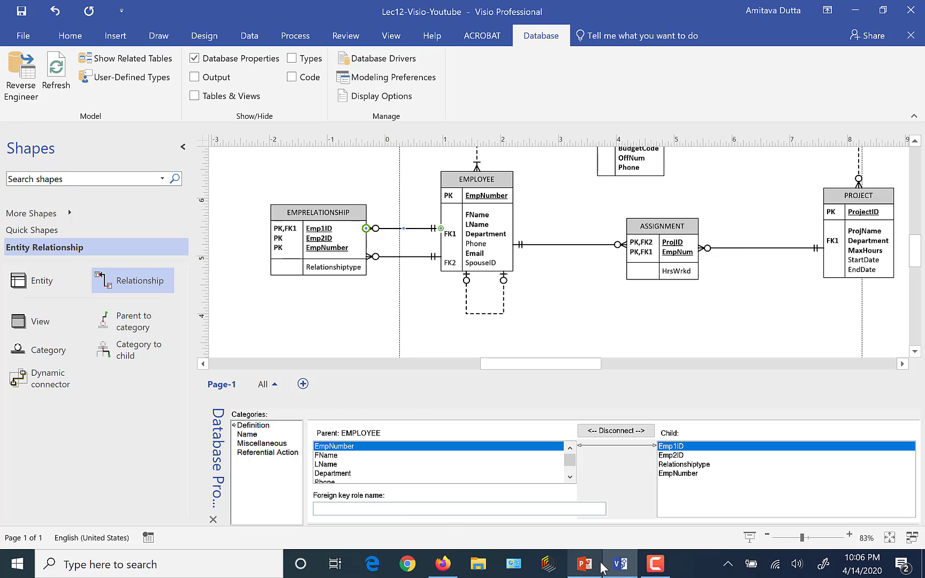
# - Check the foreign keys on the PowerPoint slide, return to Visio, and associate EmpNumber with Emp2ID in the lower EMPRELATIONSHIP relationship
pyautogui.click(617, 571)
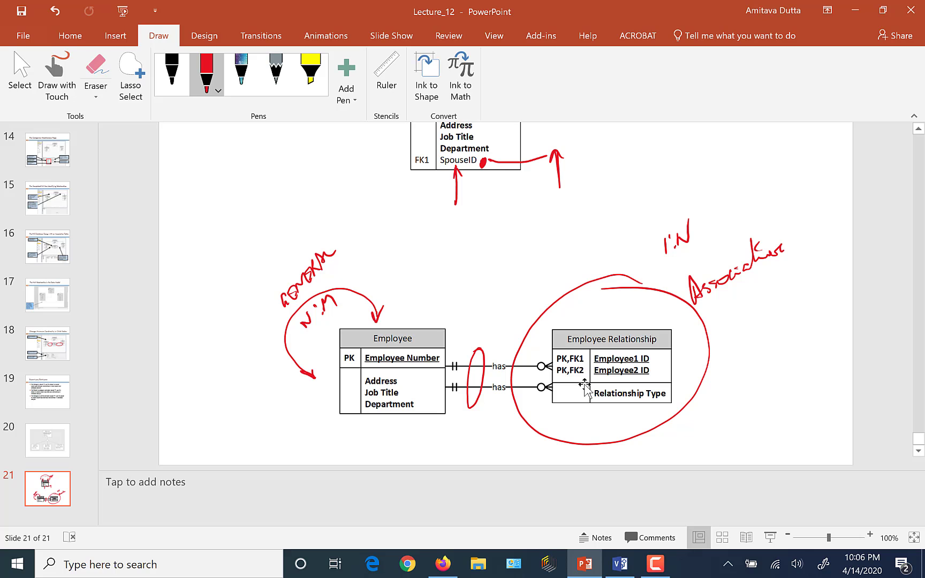
pyautogui.click(618, 564)
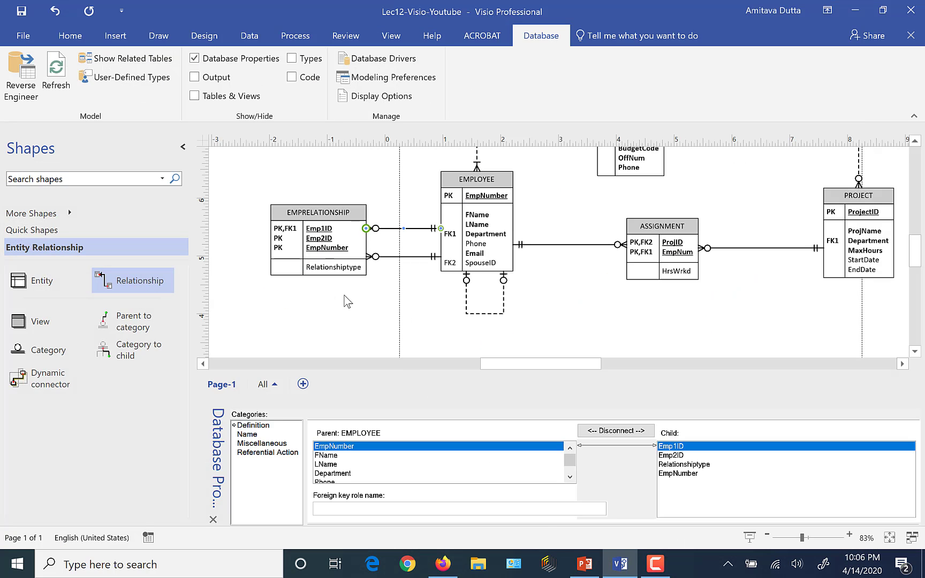
pyautogui.click(404, 257)
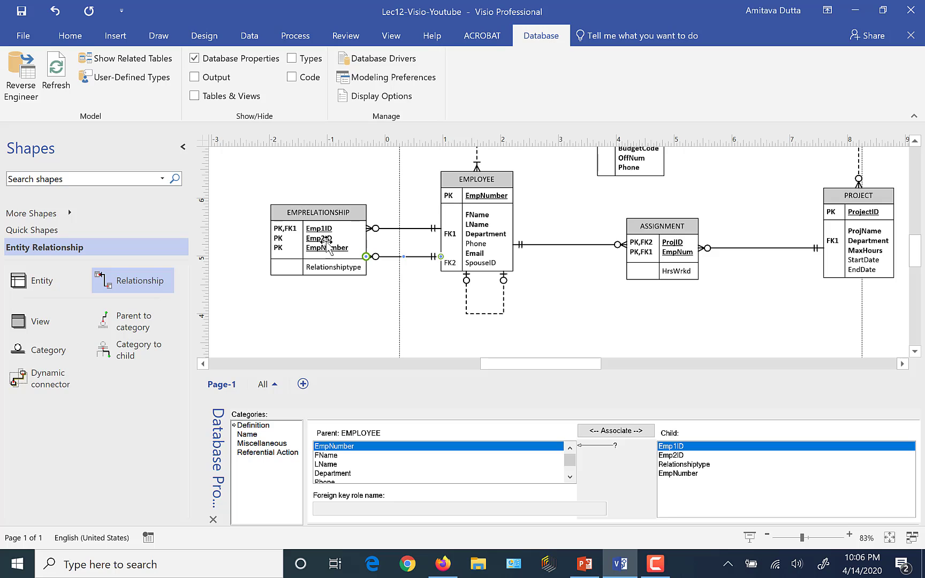
pyautogui.click(675, 456)
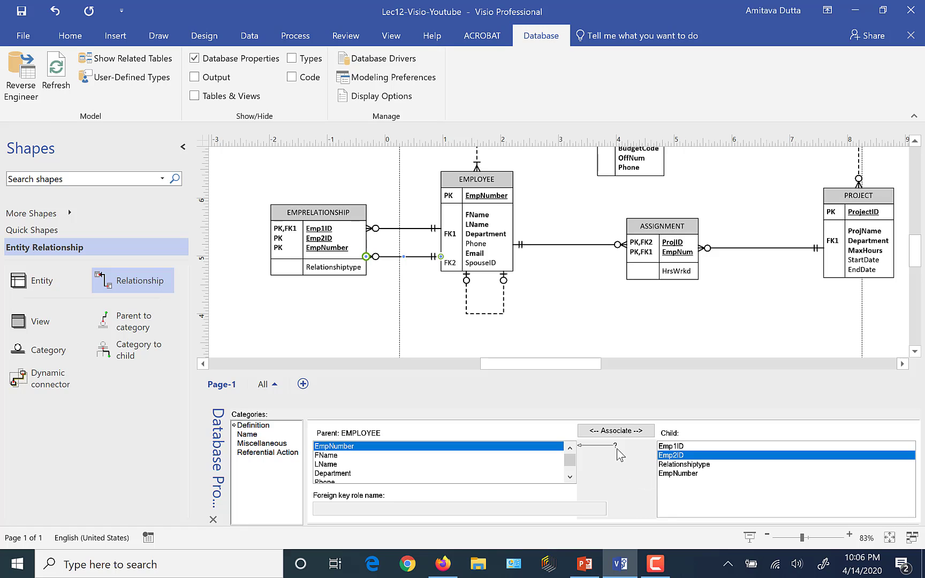
pyautogui.click(616, 431)
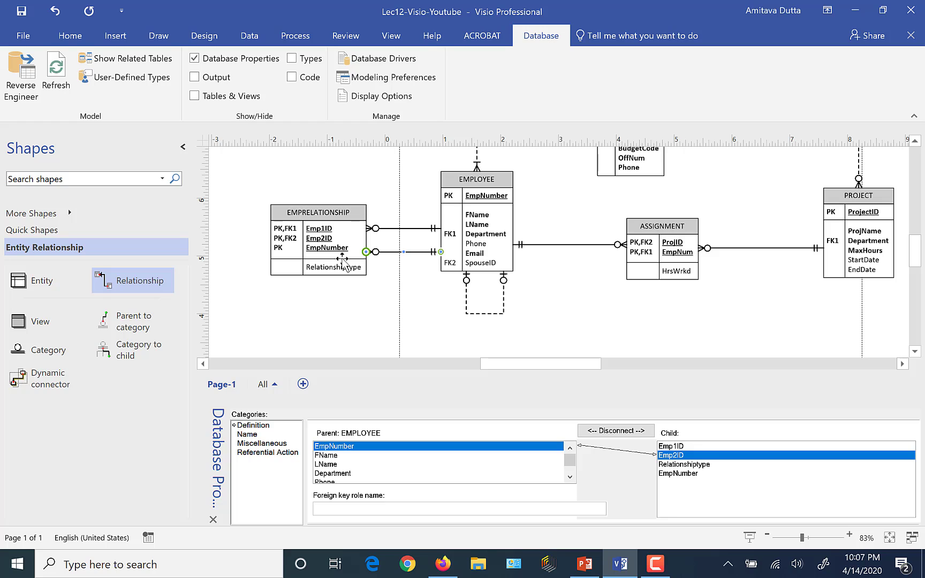
# - Remove the redundant EmpNumber column from the EMPRELATIONSHIP entity
pyautogui.click(361, 211)
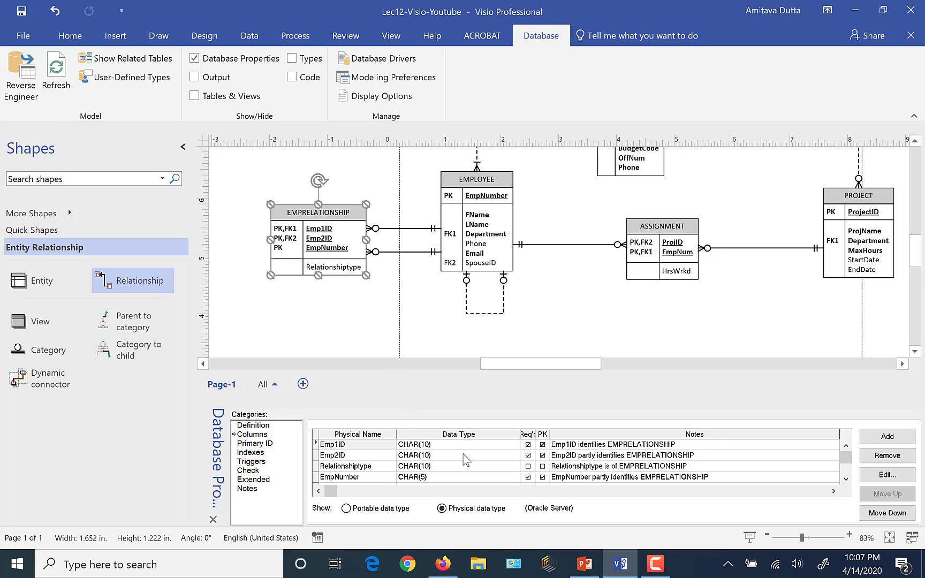
pyautogui.scroll(-1, 467, 460)
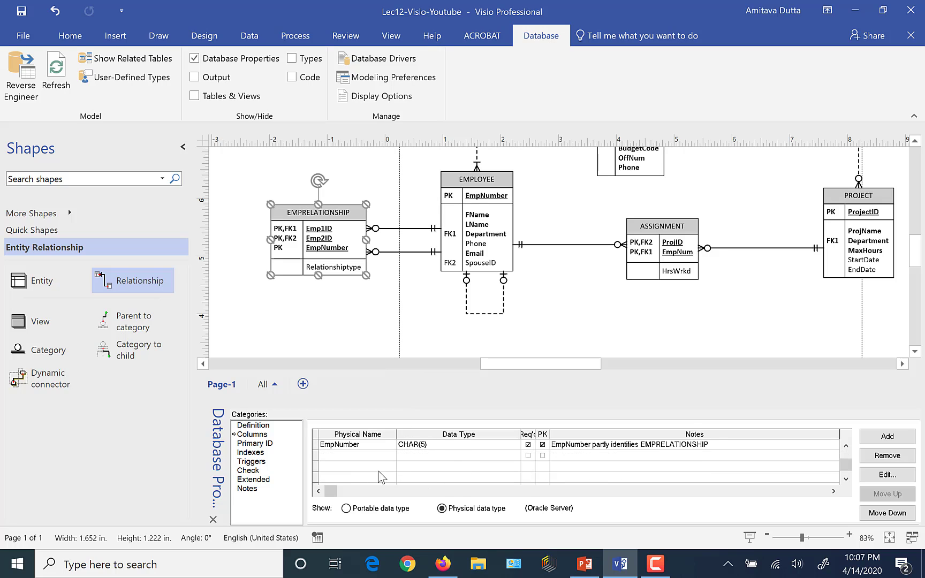
pyautogui.scroll(1, 444, 483)
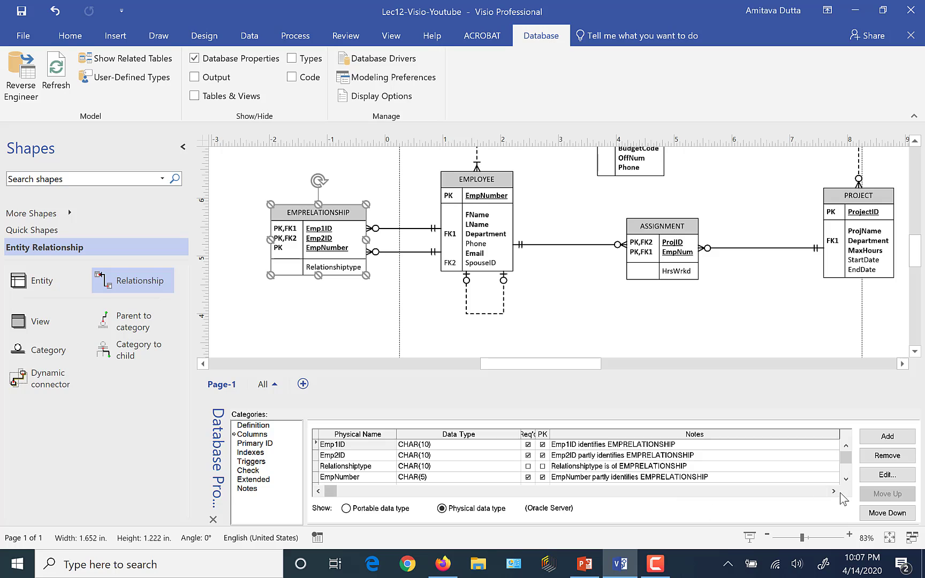
pyautogui.click(846, 479)
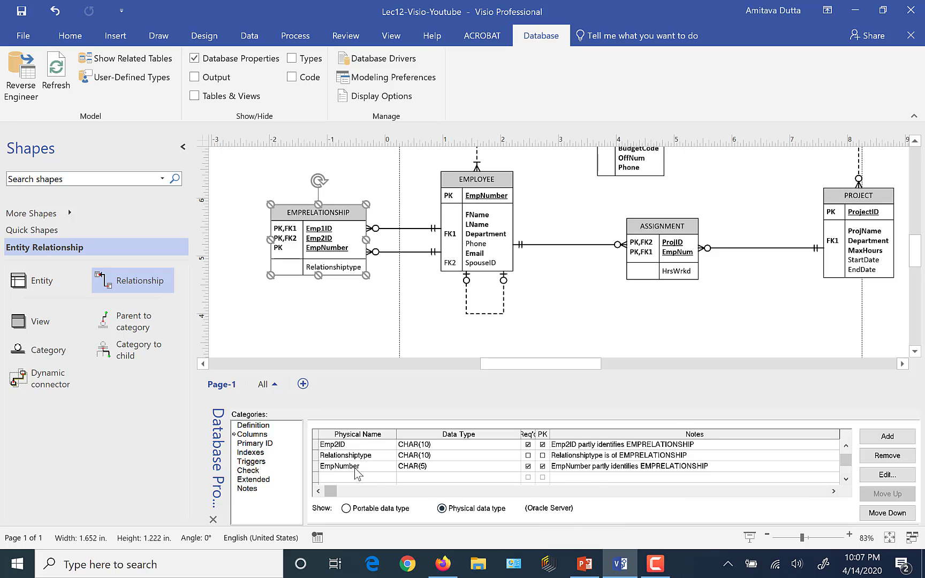
pyautogui.click(330, 467)
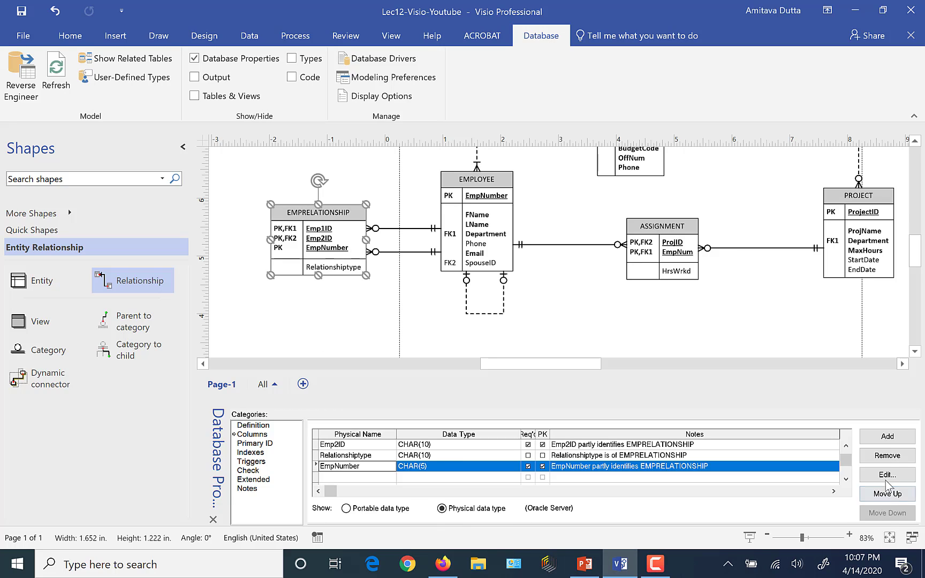
pyautogui.click(889, 456)
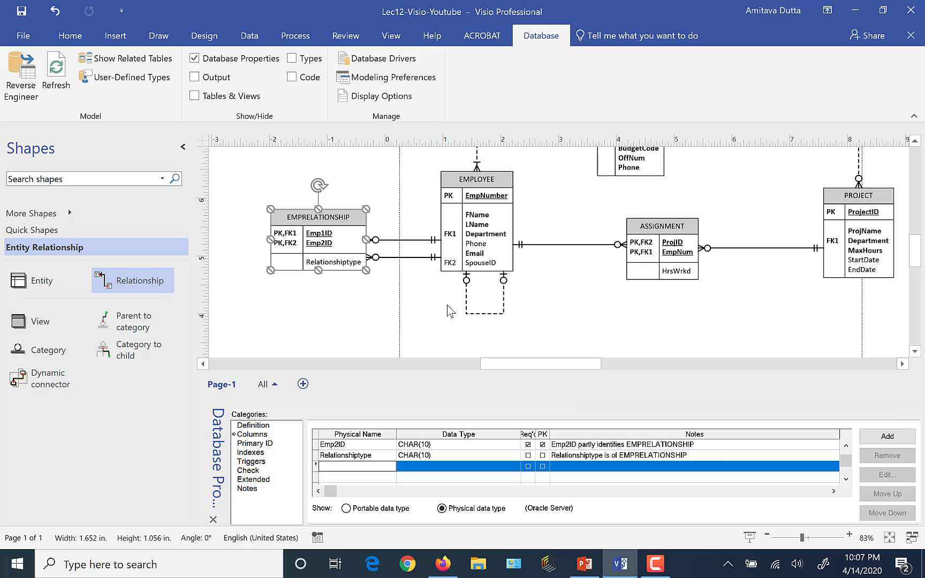
# - Switch to PowerPoint to compare slide 21 with the Visio diagram, and examine the EMPLOYEE subtype hierarchy on slide 20
pyautogui.click(595, 571)
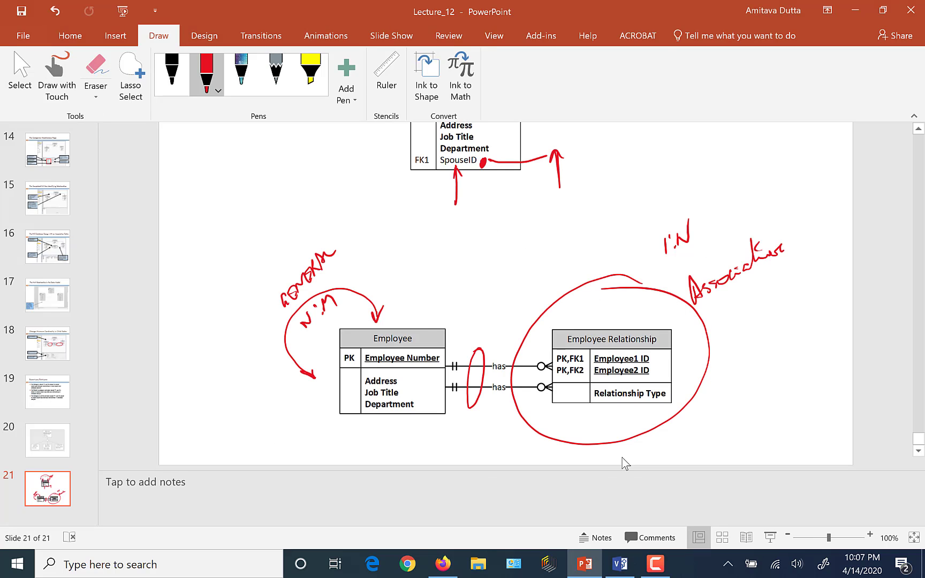
pyautogui.click(620, 566)
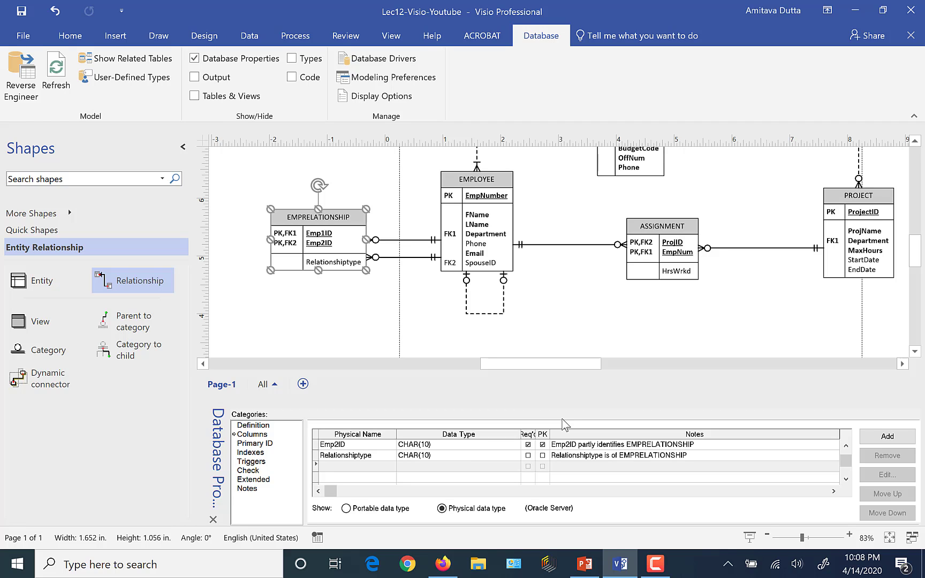
pyautogui.click(577, 574)
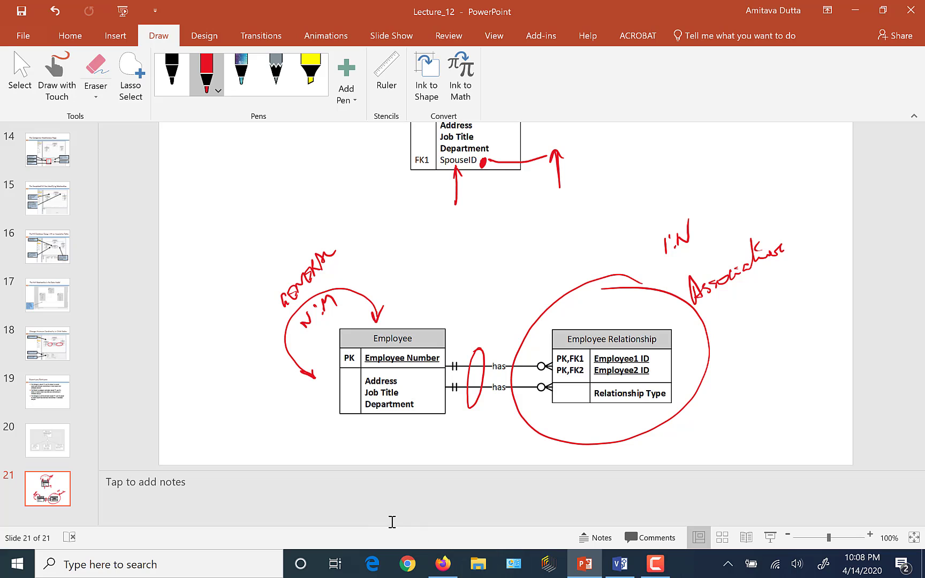
pyautogui.click(63, 440)
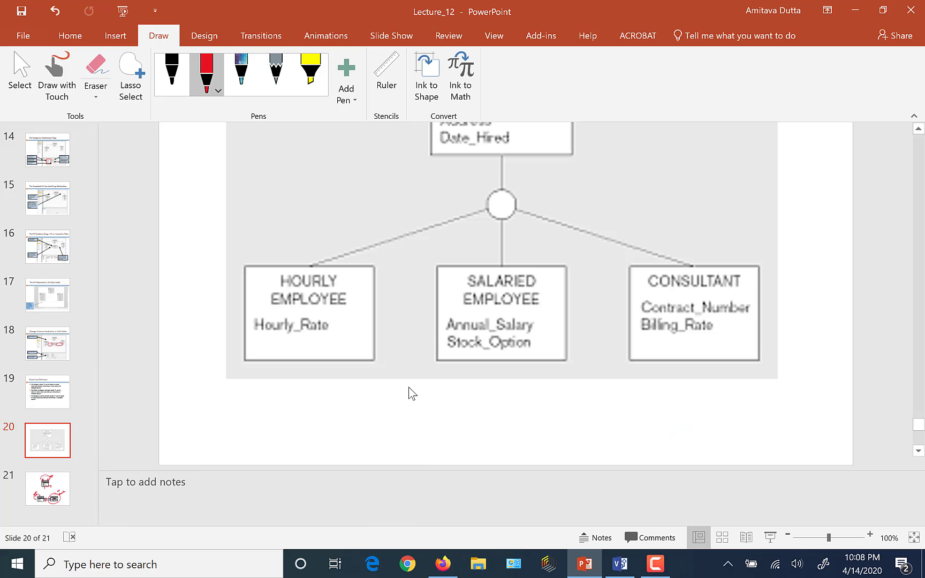
pyautogui.click(919, 129)
pyautogui.click(918, 129)
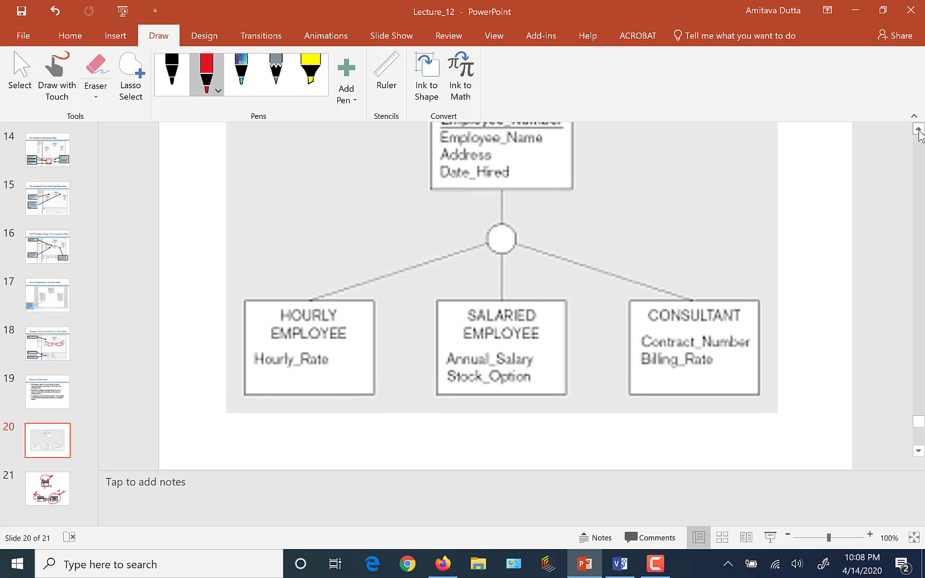
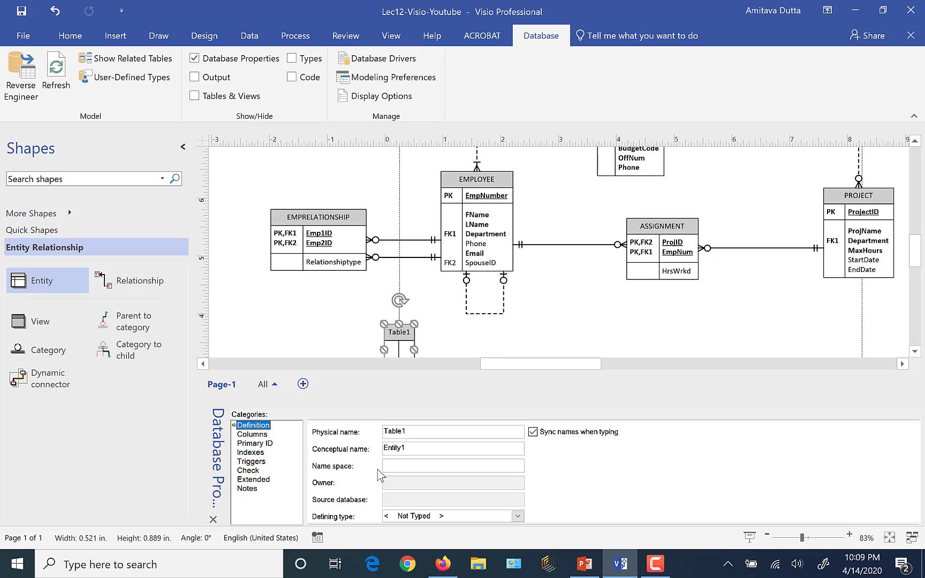
# - Name the new Visio entity HREMP, and check the HOURLY EMPLOYEE attributes on slide 20 in PowerPoint before returning to Visio
pyautogui.click(414, 433)
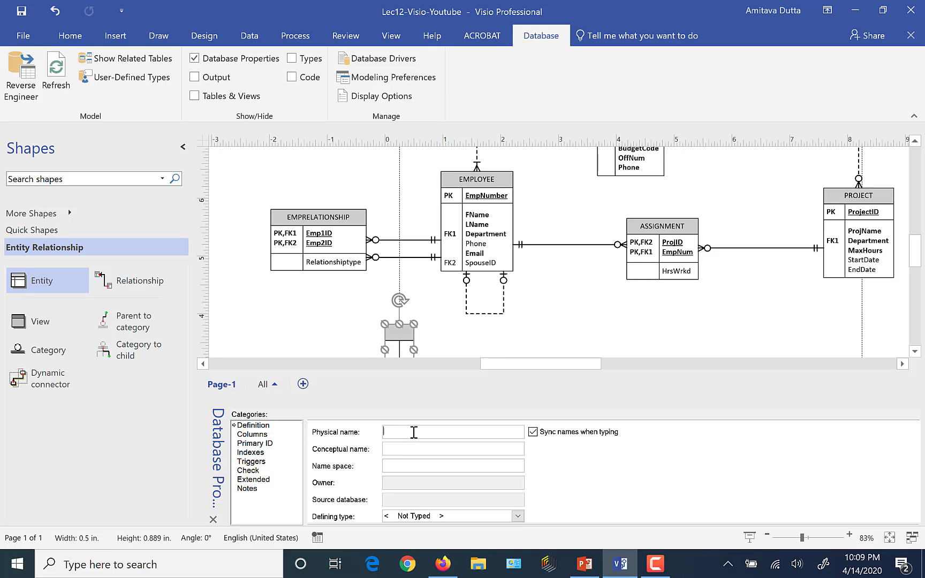
pyautogui.write('HREMP')
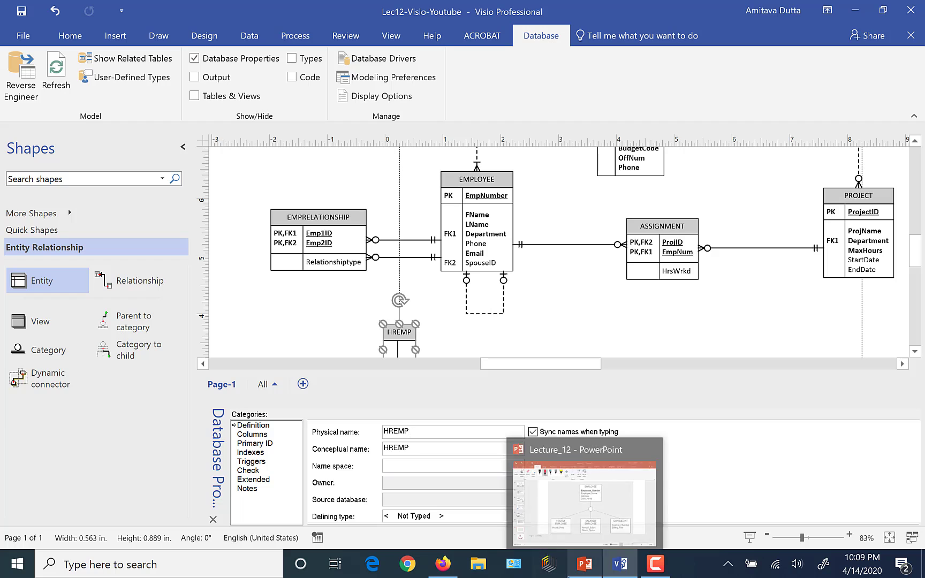
pyautogui.click(582, 565)
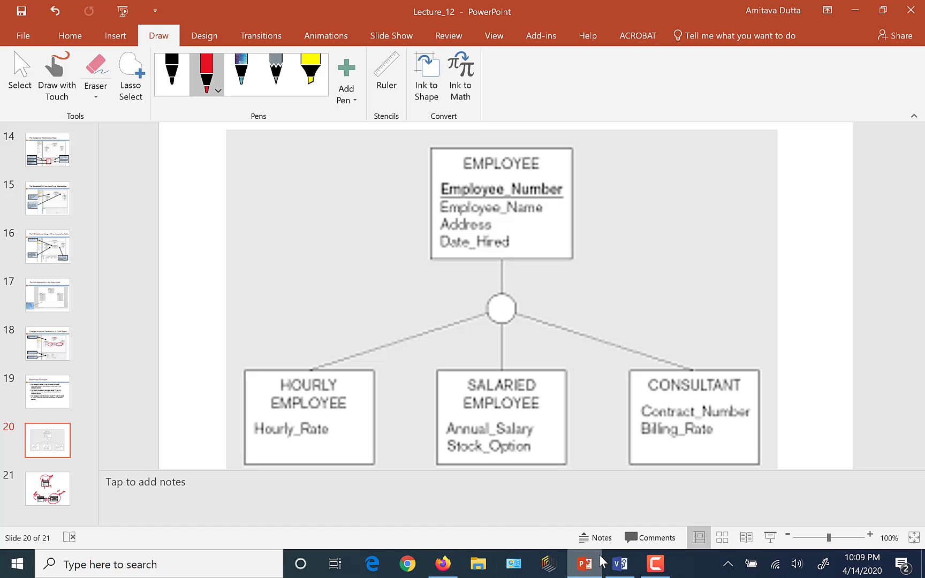
pyautogui.moveTo(601, 561)
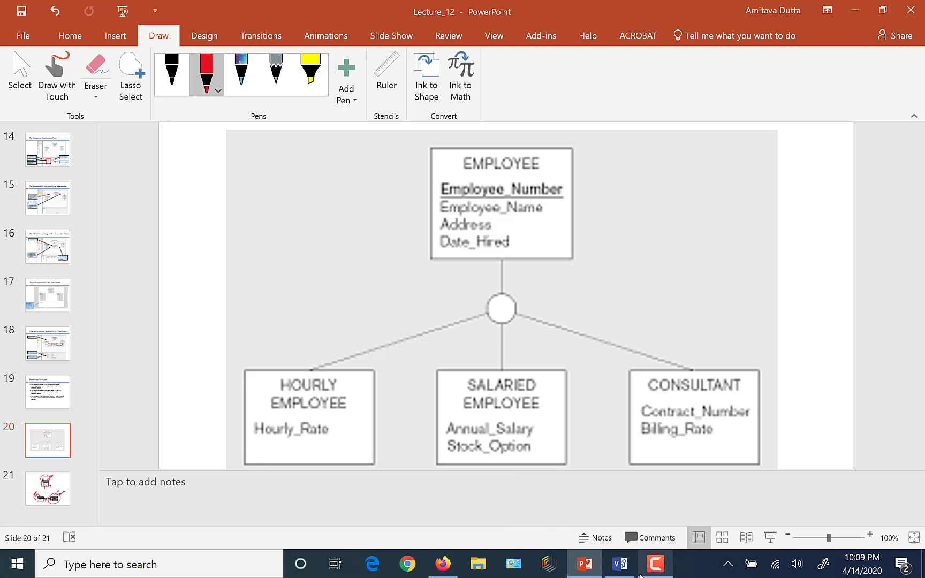
pyautogui.click(622, 575)
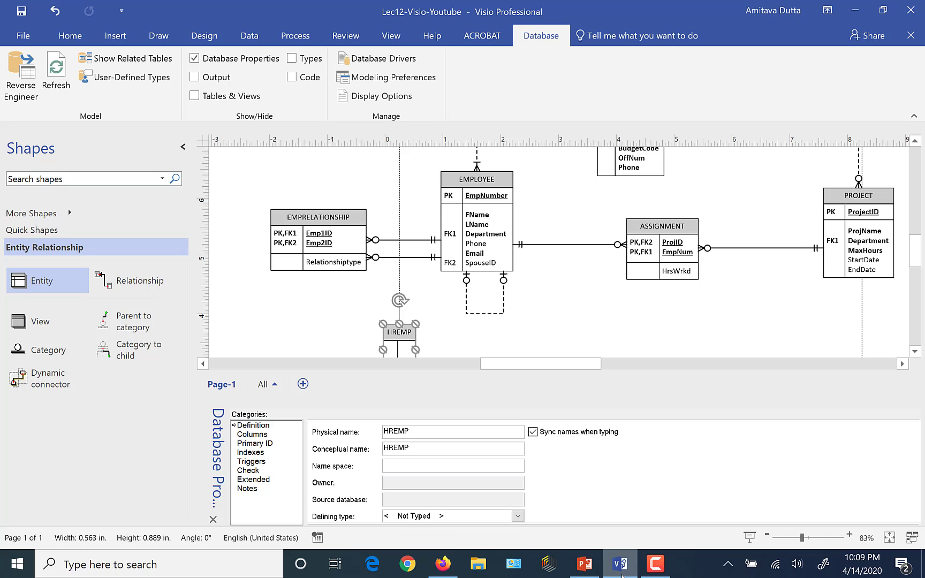
# - Add a column named HrlyRate to the HREMP entity
pyautogui.click(256, 435)
pyautogui.click(347, 448)
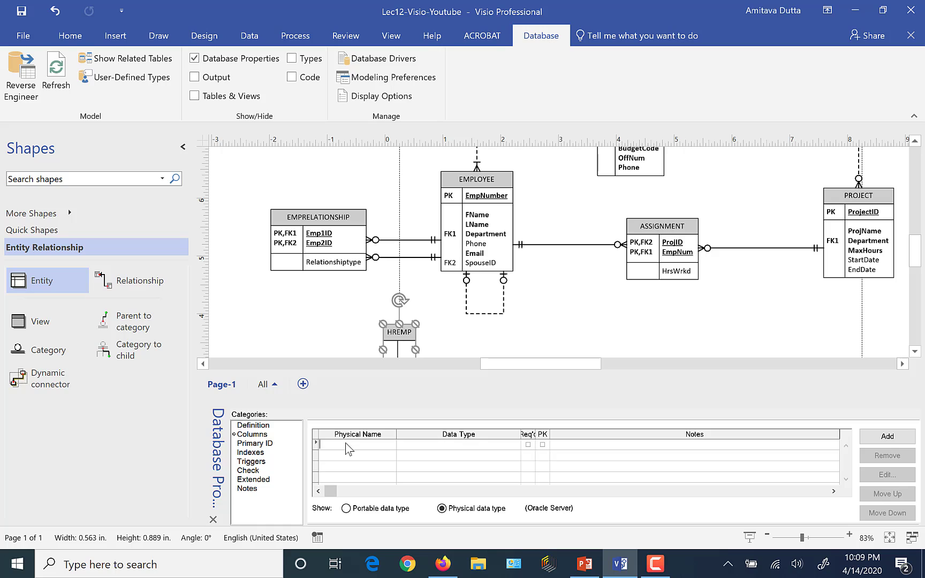
pyautogui.write('hRL')
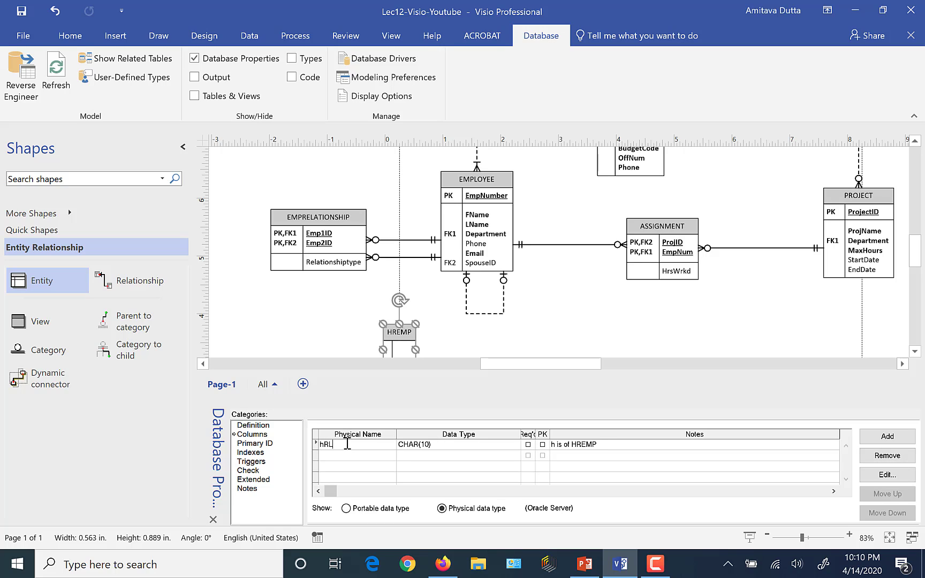
pyautogui.write('YrATE')
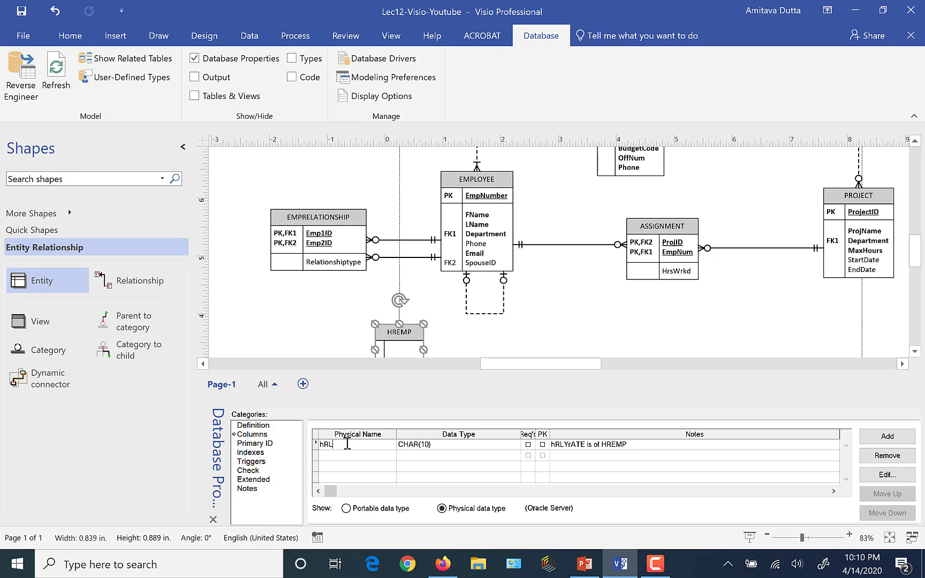
pyautogui.write('H')
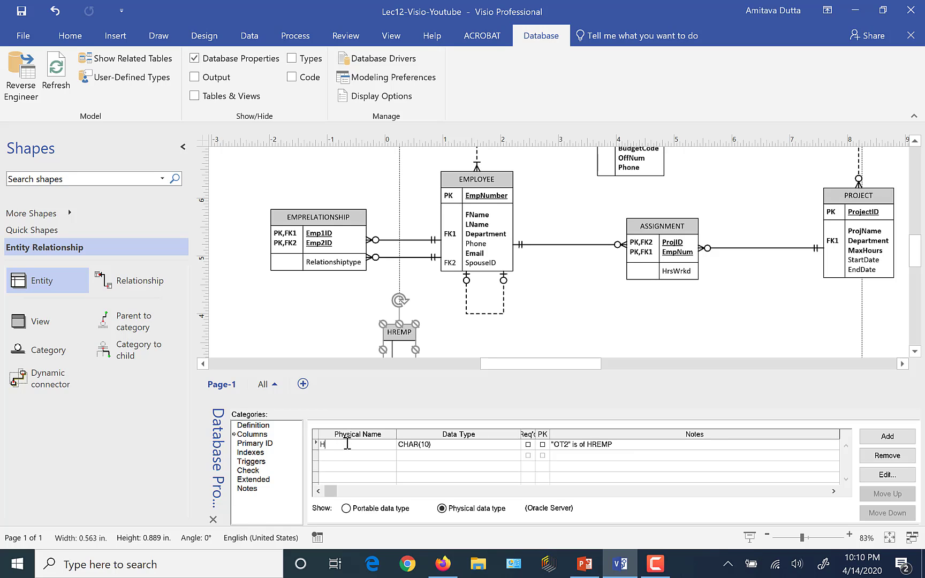
pyautogui.write('rlyRate')
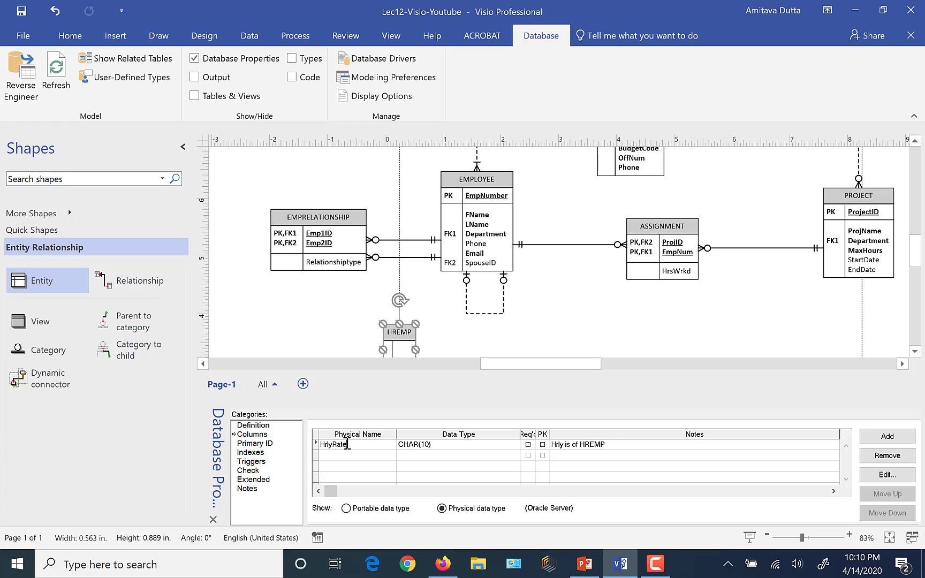
# - Make HrlyRate a required INTEGER column, and move the HREMP entity slightly left and down in the diagram
pyautogui.click(515, 448)
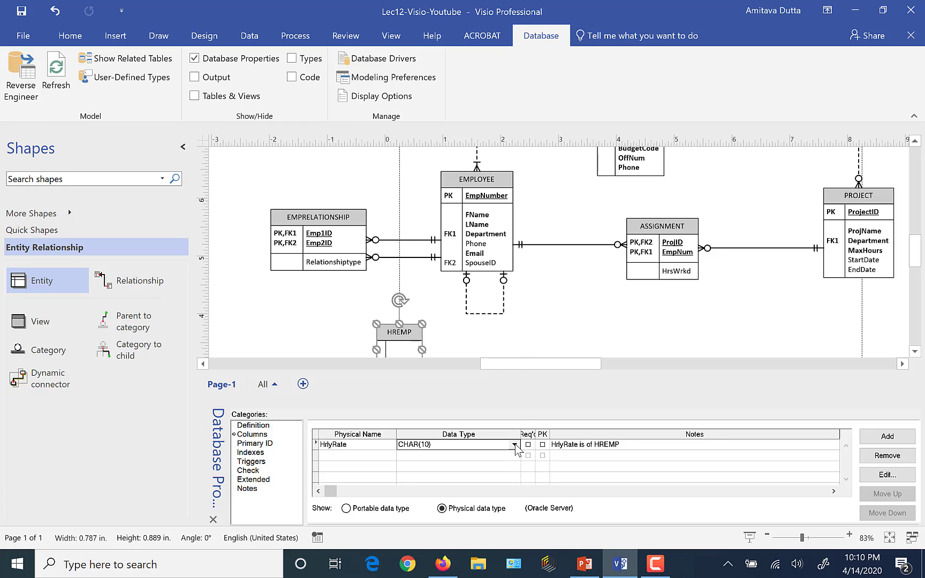
pyautogui.click(515, 445)
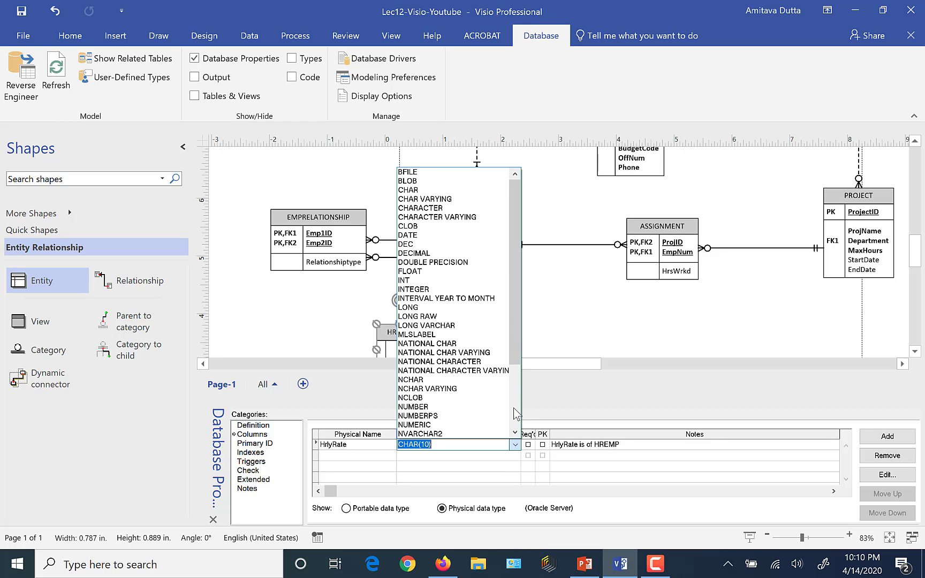
pyautogui.click(417, 291)
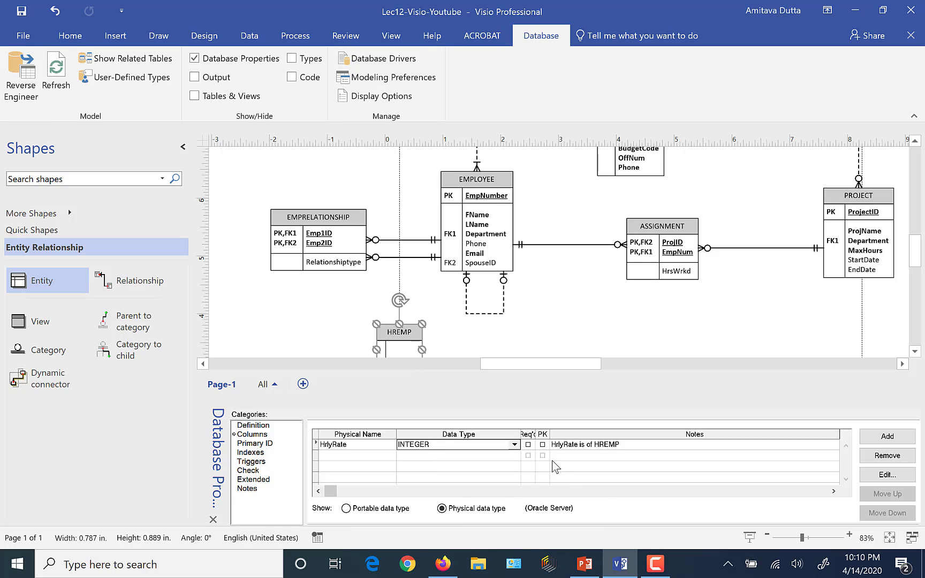
pyautogui.click(528, 445)
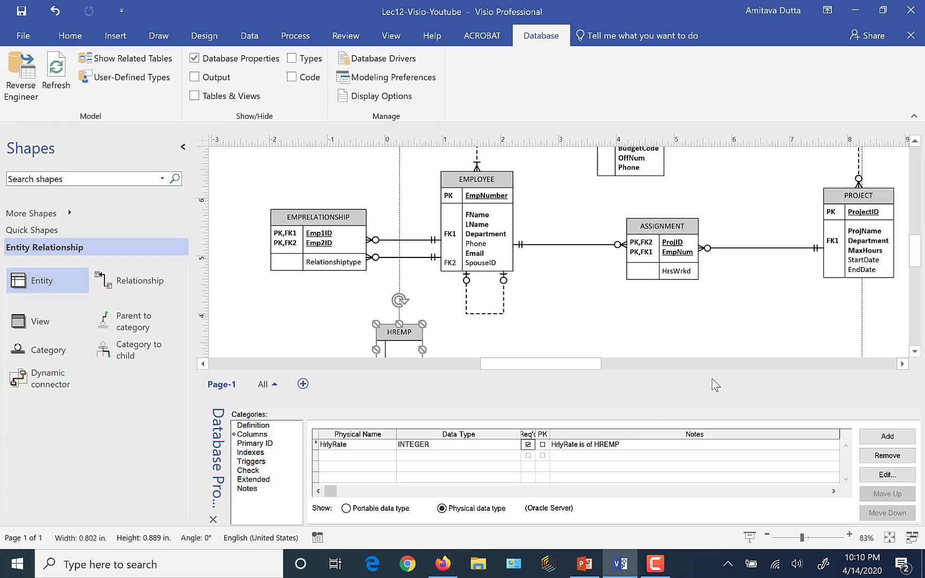
pyautogui.click(915, 354)
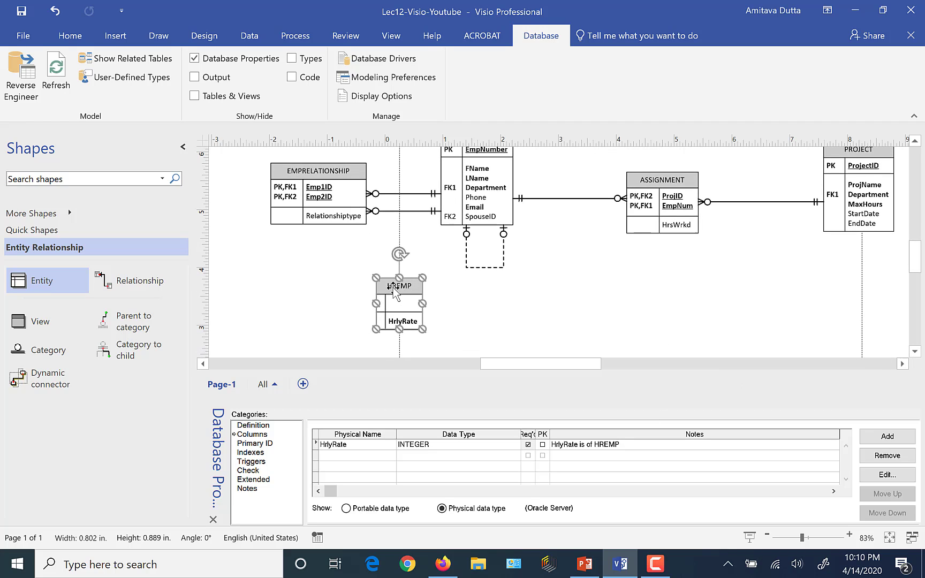
pyautogui.moveTo(384, 287); pyautogui.dragTo(375, 290)
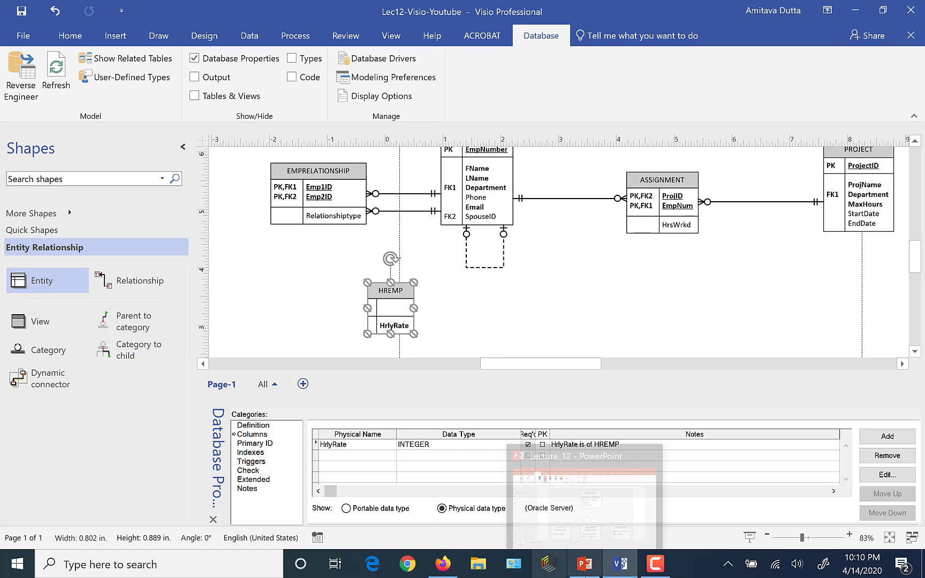
# - Check the subtypes on slide 20 in PowerPoint, return to Visio, and add an entity named SALEMP below EMPLOYEE
pyautogui.click(583, 575)
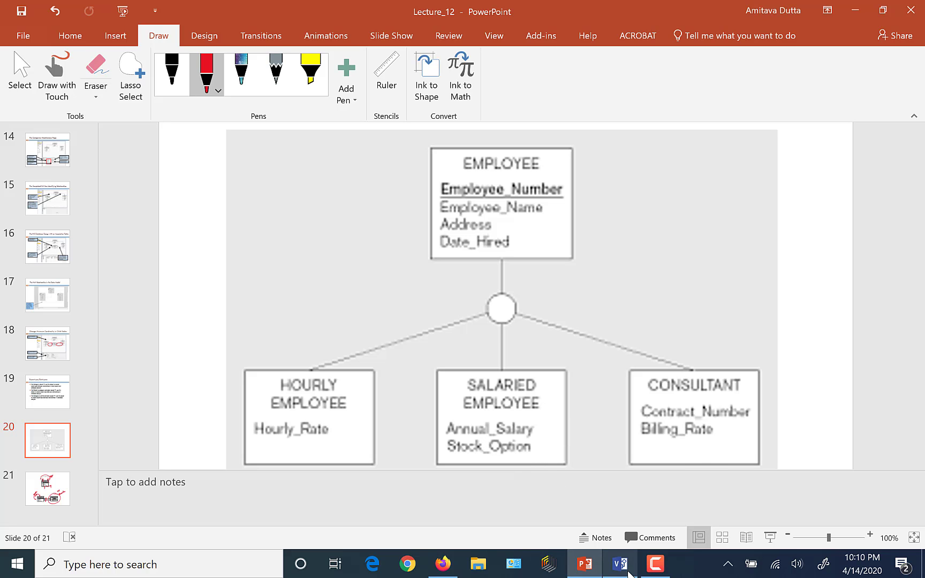
pyautogui.moveTo(621, 574)
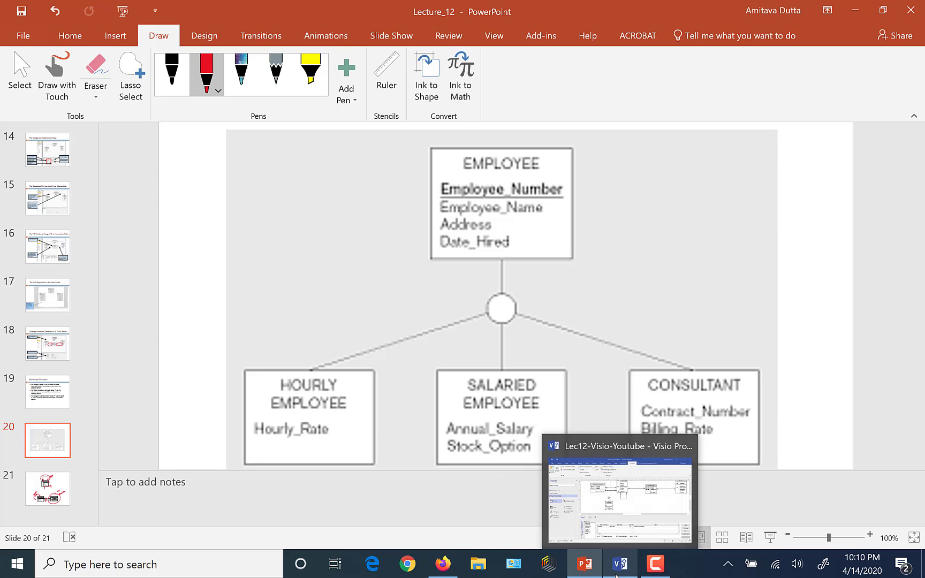
pyautogui.click(577, 518)
pyautogui.moveTo(75, 287); pyautogui.dragTo(505, 310)
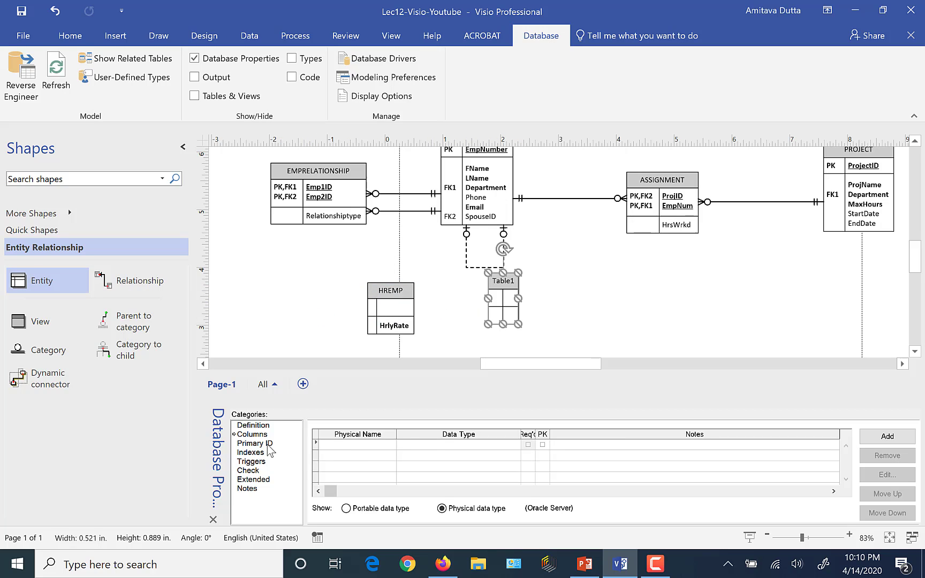
pyautogui.click(253, 425)
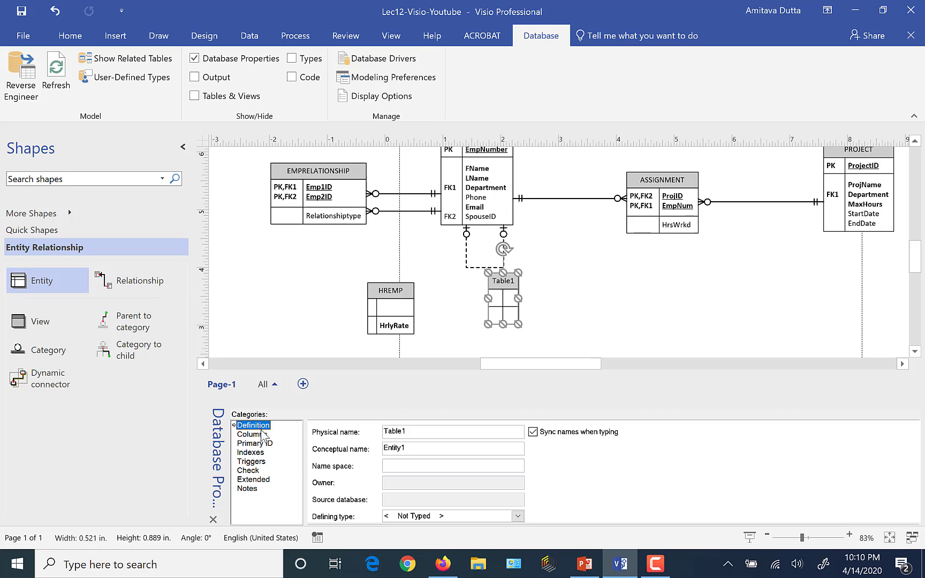
pyautogui.doubleClick(416, 434)
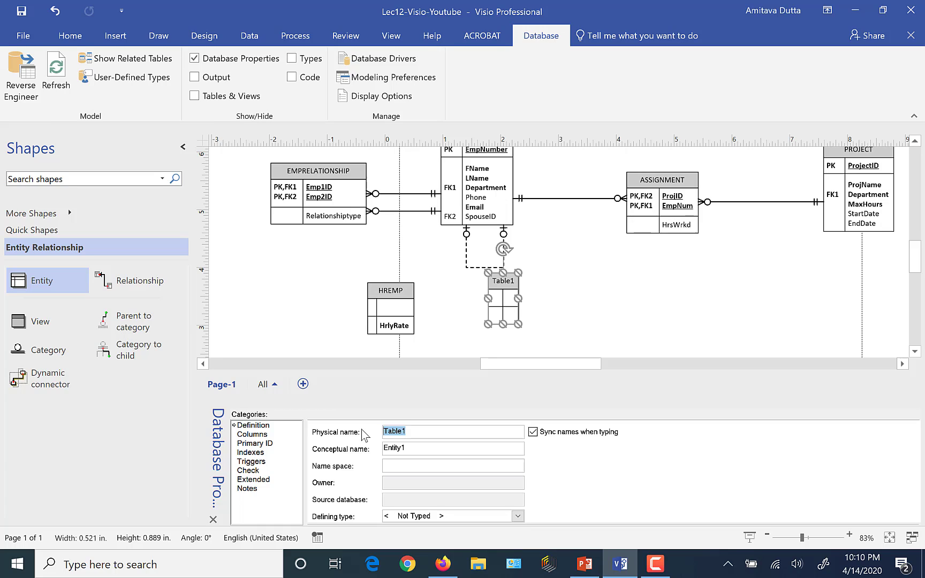
pyautogui.write('SALEMP')
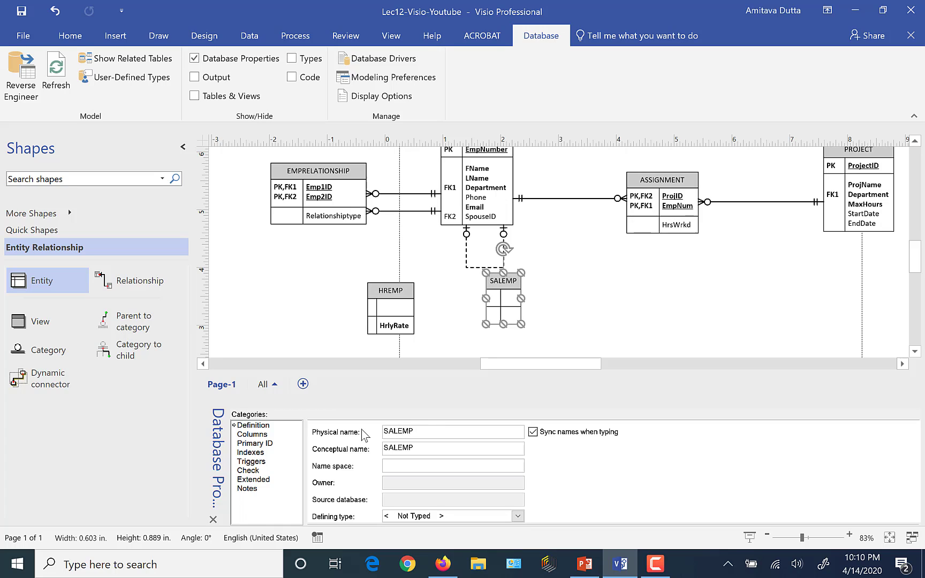
# - Check the SALARIED EMPLOYEE attributes on the PowerPoint slide, return to Visio, and add an AnnualSal column to SALEMP
pyautogui.click(252, 435)
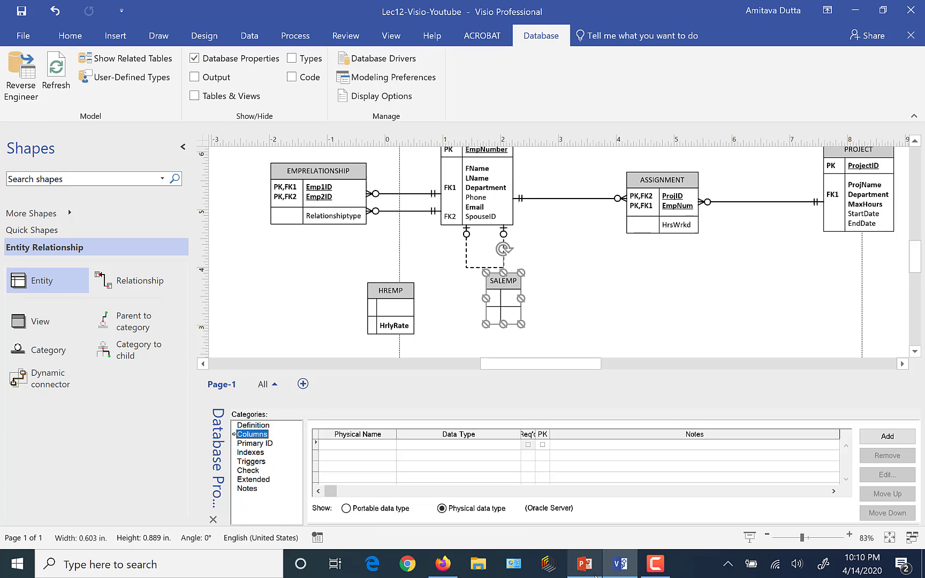
pyautogui.click(584, 564)
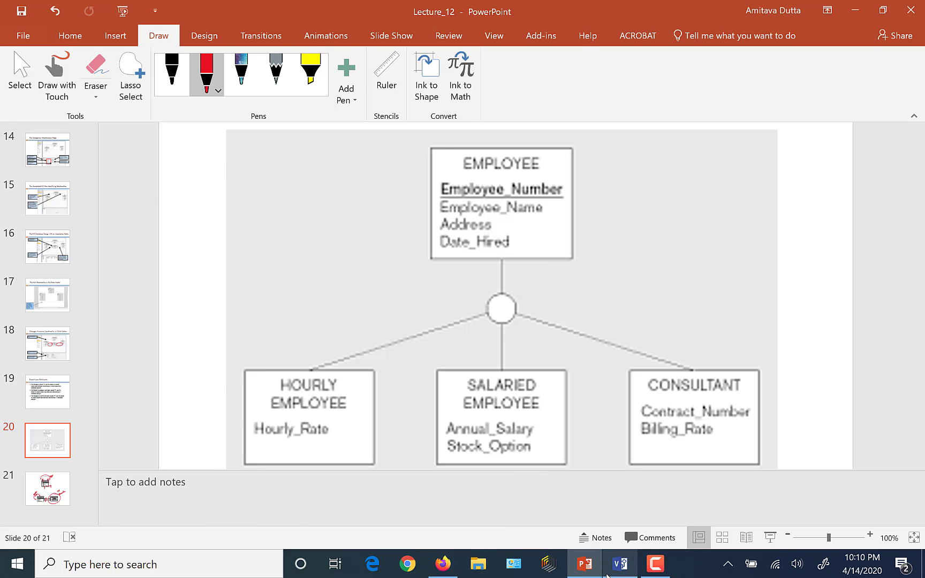
pyautogui.click(619, 564)
pyautogui.click(363, 445)
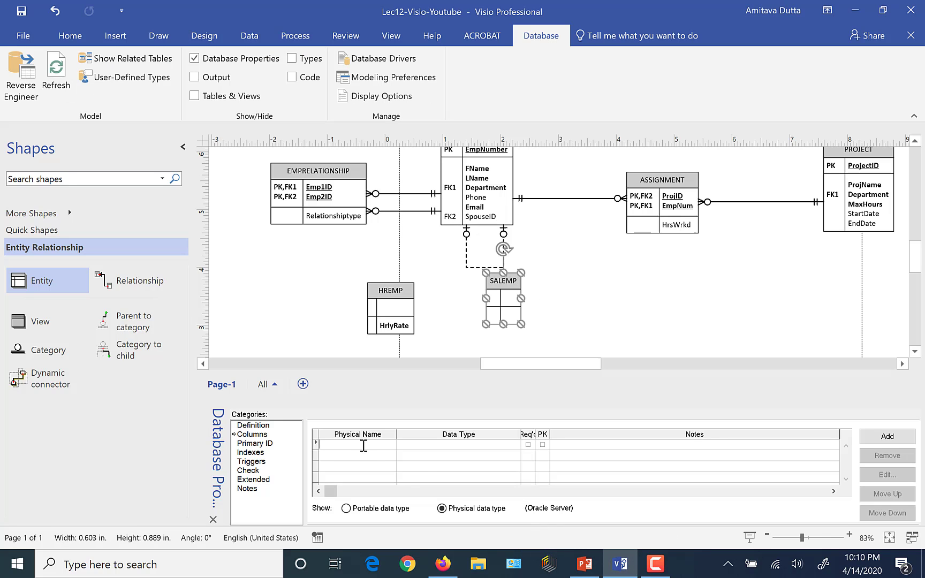
pyautogui.write('AnnualSal')
pyautogui.press('Return')
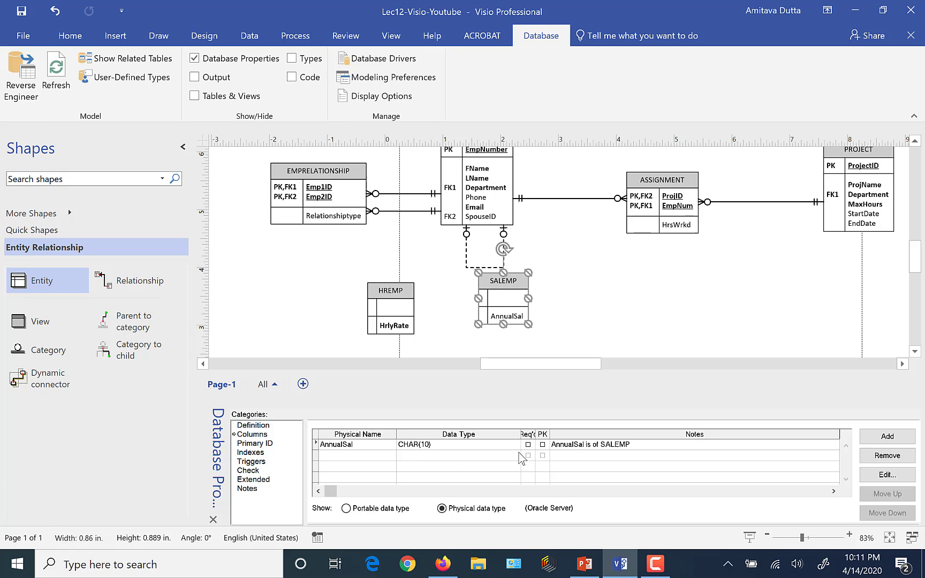
# - Set the AnnualSal column's data type to INTEGER and make it required
pyautogui.click(509, 445)
pyautogui.click(514, 445)
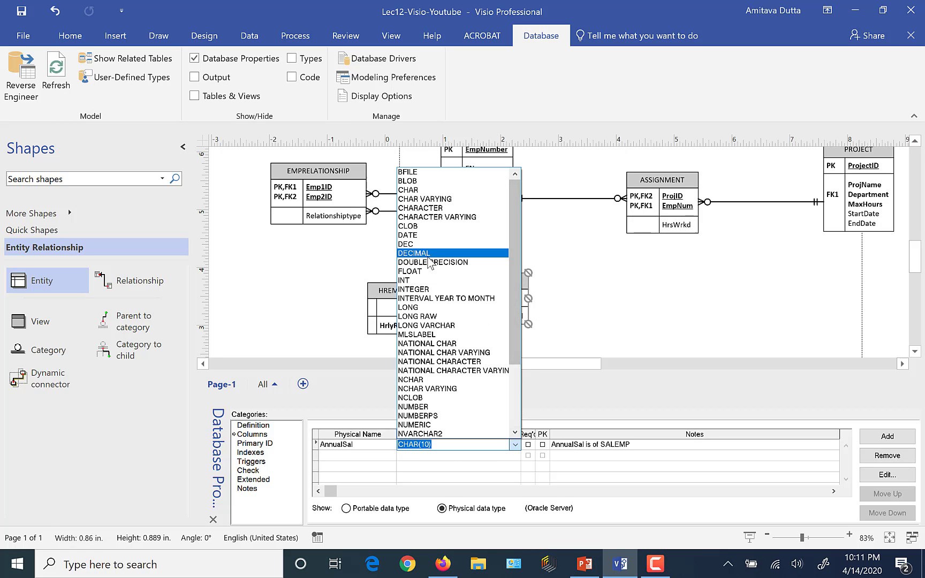
pyautogui.click(415, 289)
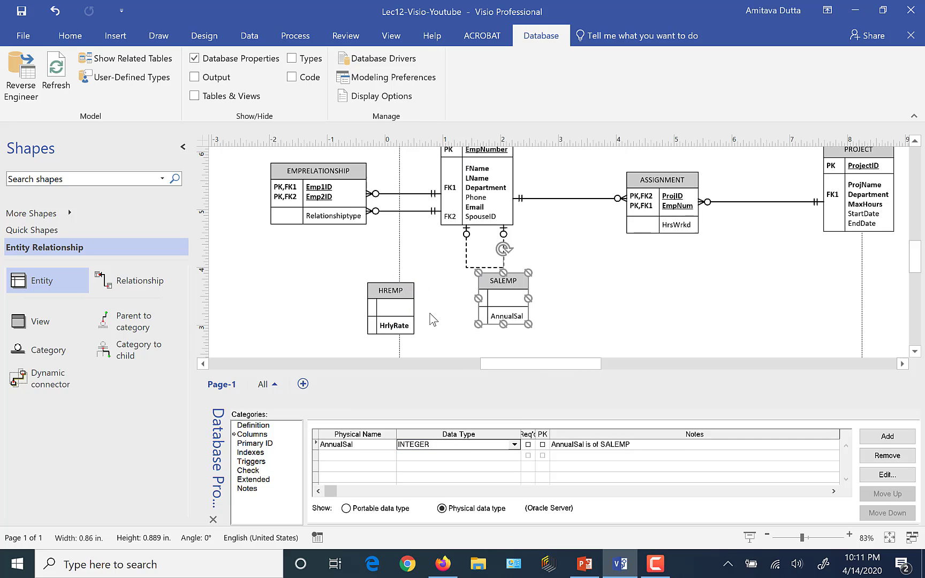
pyautogui.click(528, 445)
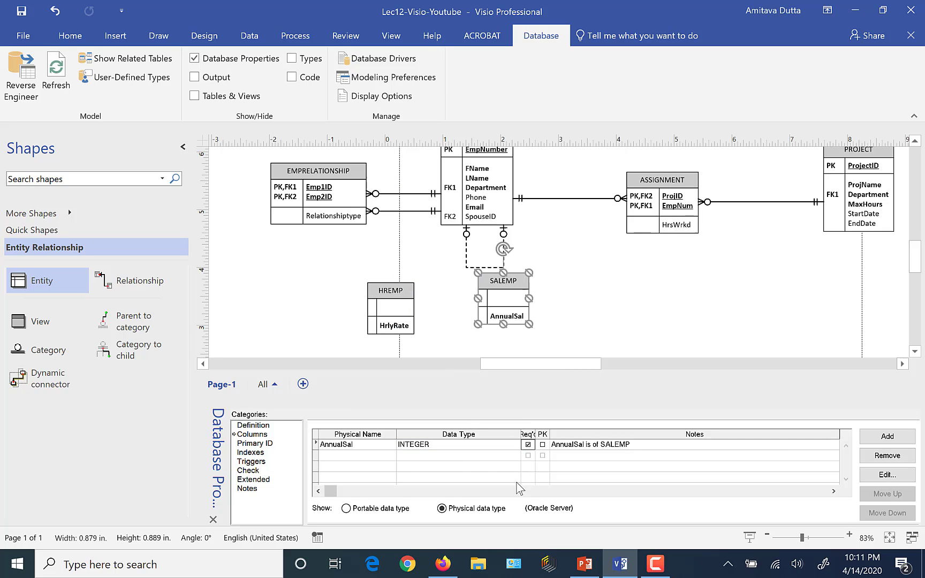
# - Add a StockOpt column with data type INTEGER to the SALEMP entity
pyautogui.click(364, 456)
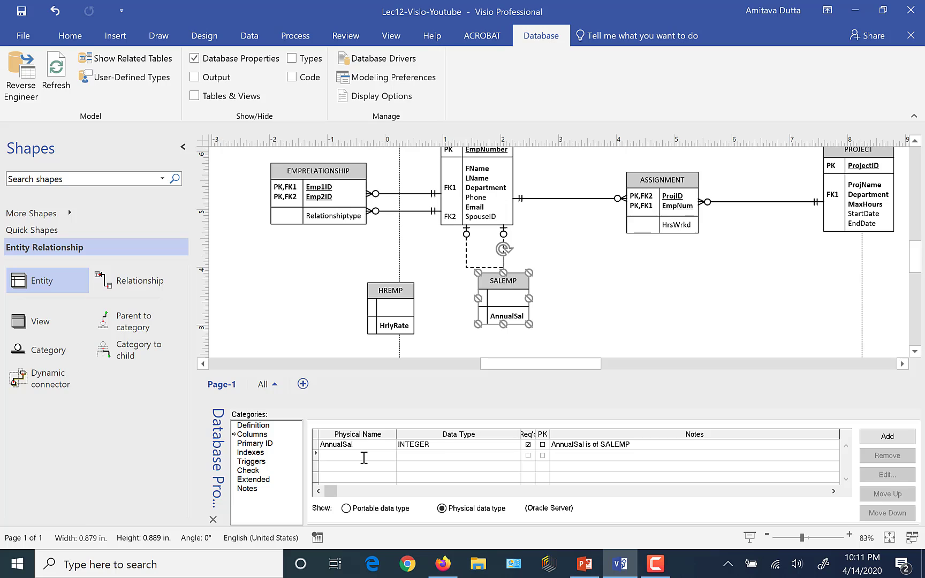
pyautogui.write('StockOpt')
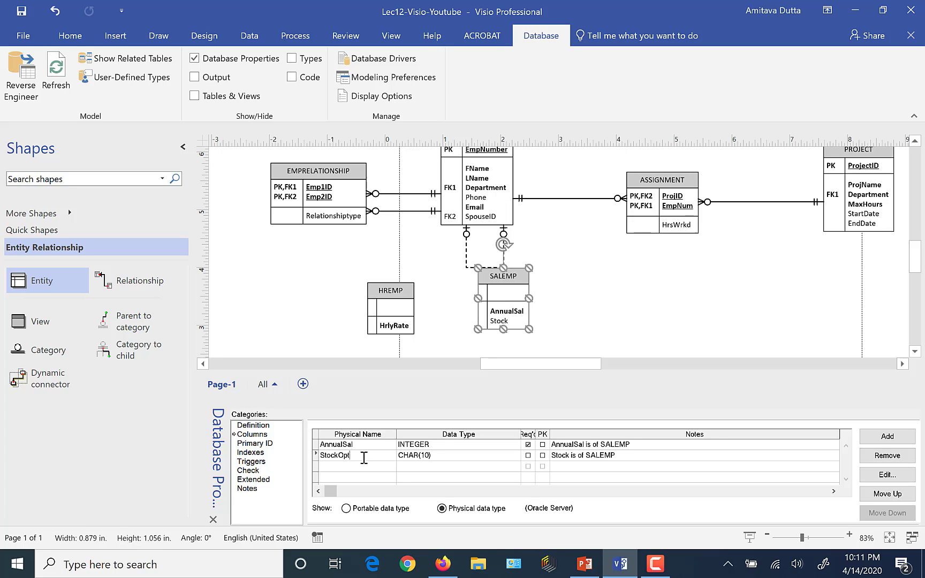
pyautogui.click(502, 457)
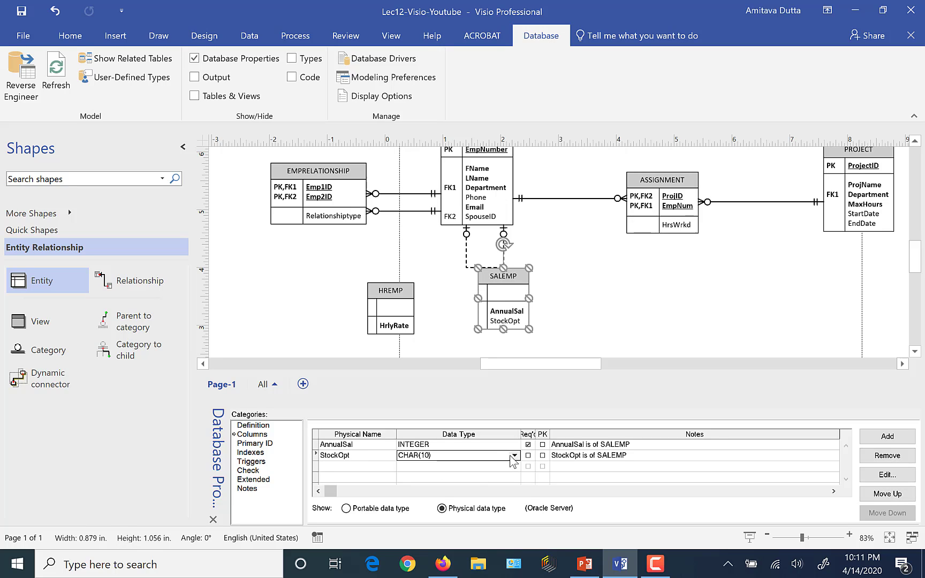
pyautogui.click(515, 455)
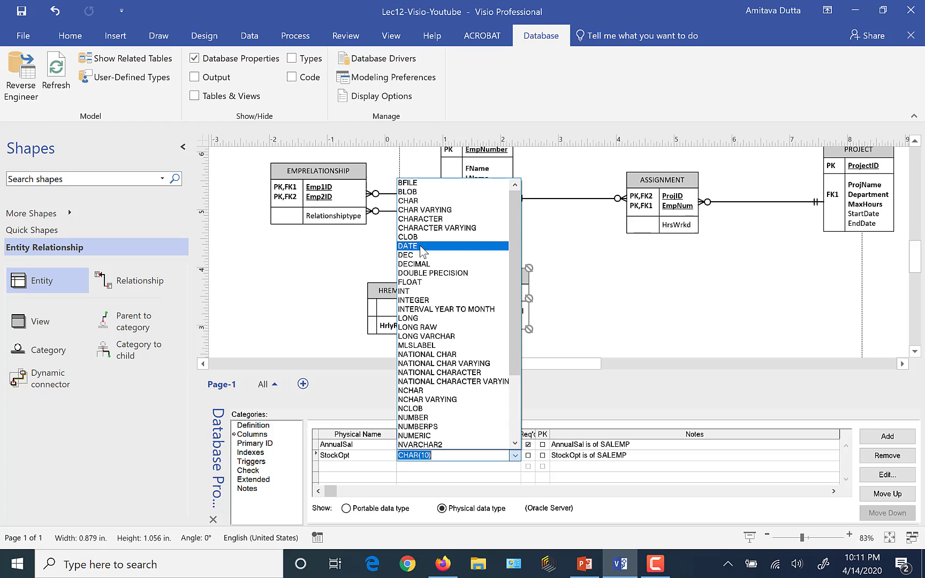
pyautogui.click(421, 300)
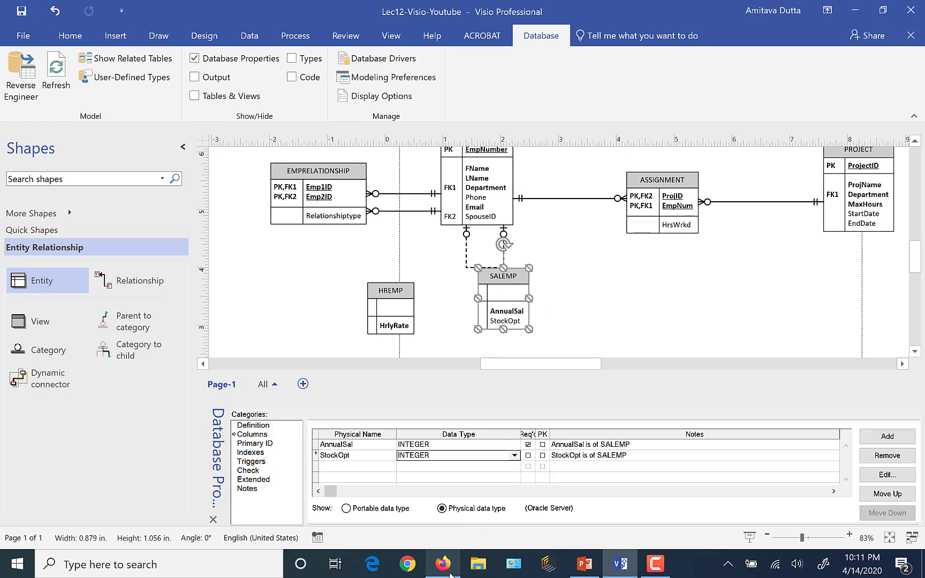
# - Check the CONSULTANT subtype on the PowerPoint slide, return to Visio, and add an entity named CONSULT below ASSIGNMENT
pyautogui.click(584, 563)
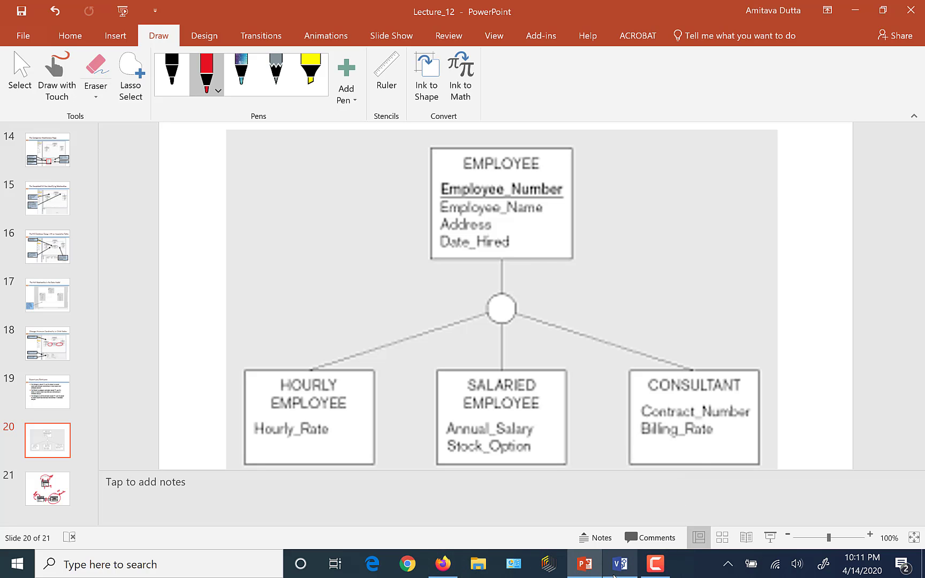
pyautogui.click(619, 563)
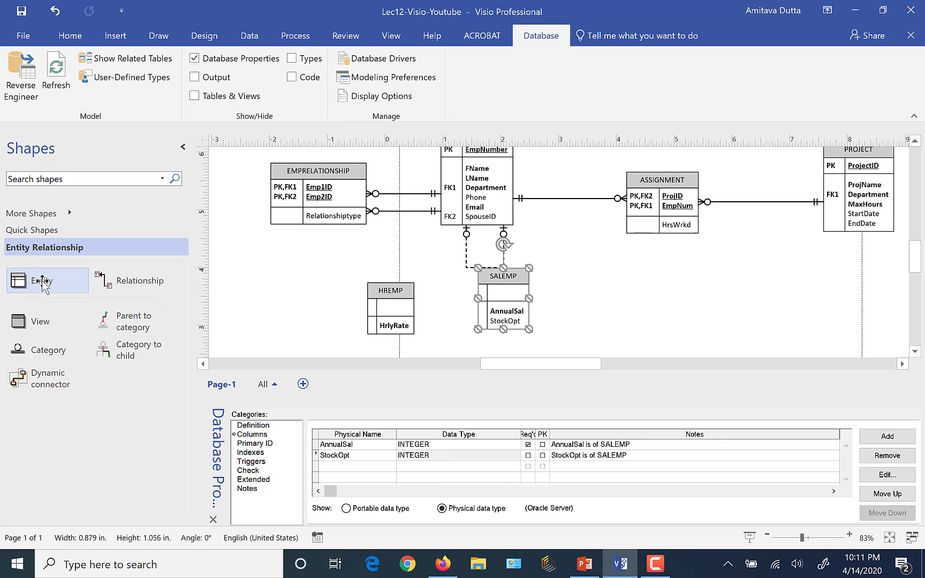
pyautogui.moveTo(33, 279); pyautogui.dragTo(672, 309)
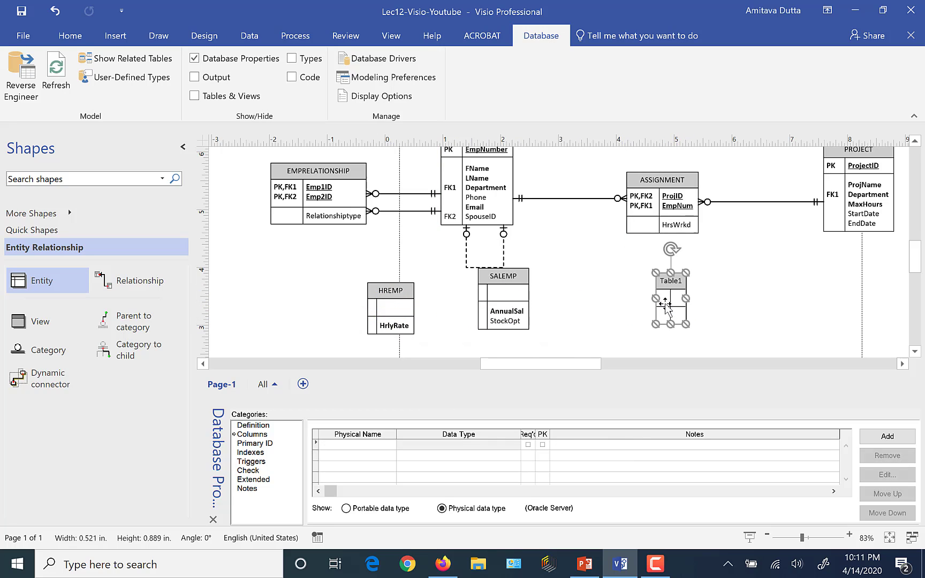
pyautogui.click(255, 427)
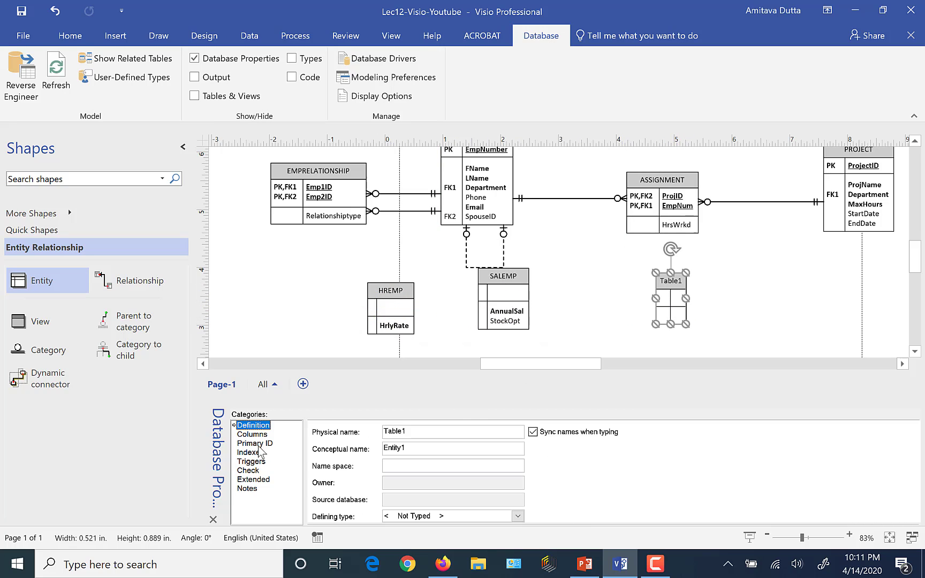
pyautogui.click(417, 433)
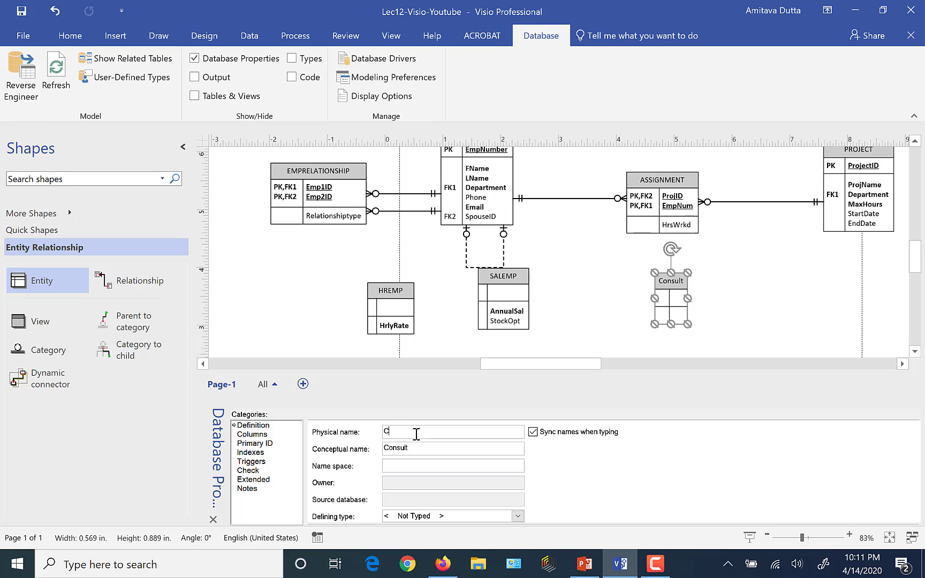
pyautogui.write('LT')
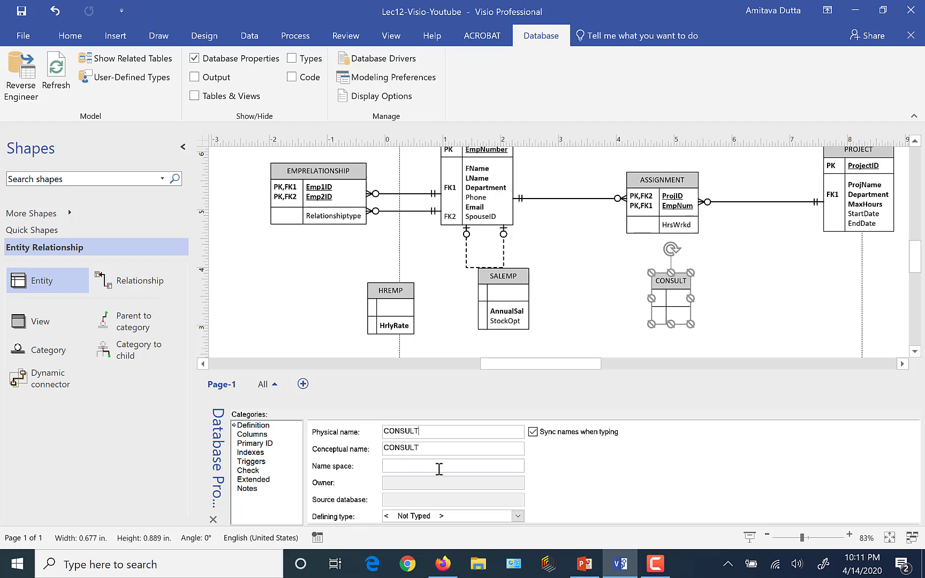
# - Check the CONSULTANT attributes on the PowerPoint slide, return to Visio, and add a ContractNo column with data type INTEGER to CONSULT
pyautogui.click(252, 435)
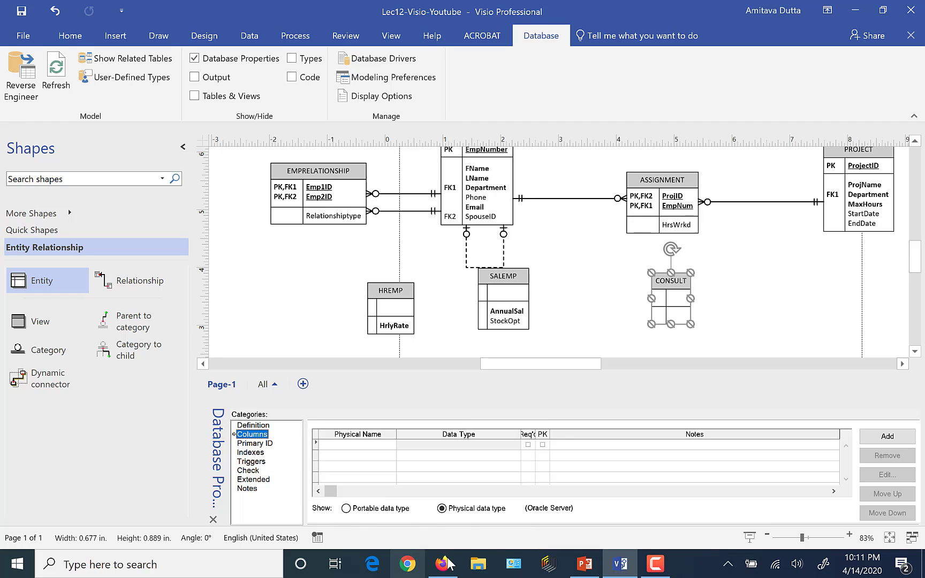
pyautogui.click(588, 571)
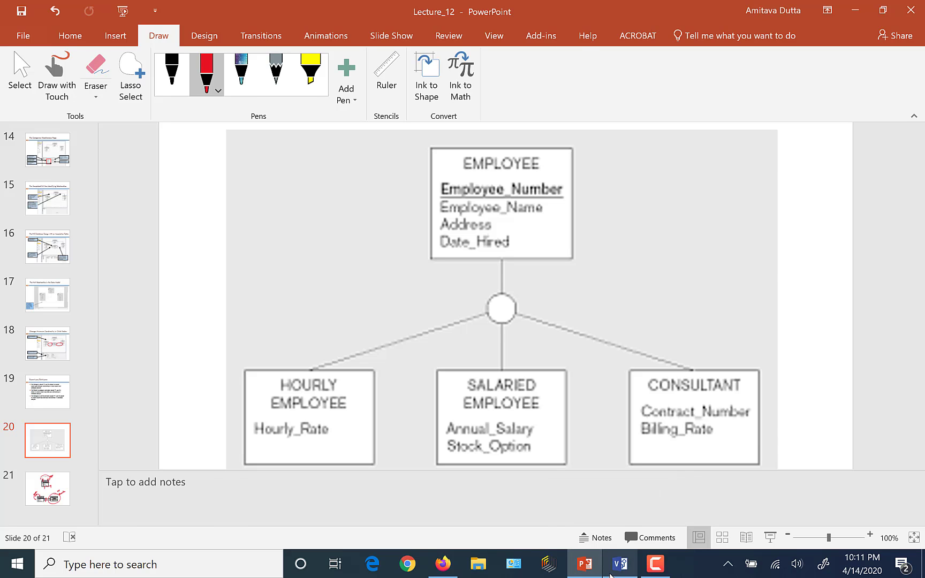
pyautogui.click(620, 564)
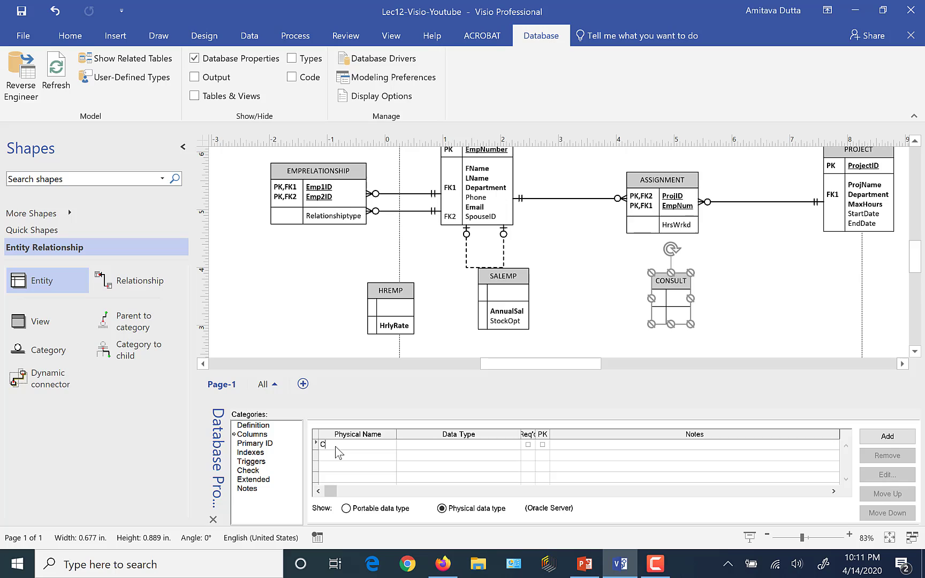
pyautogui.write('tractNo')
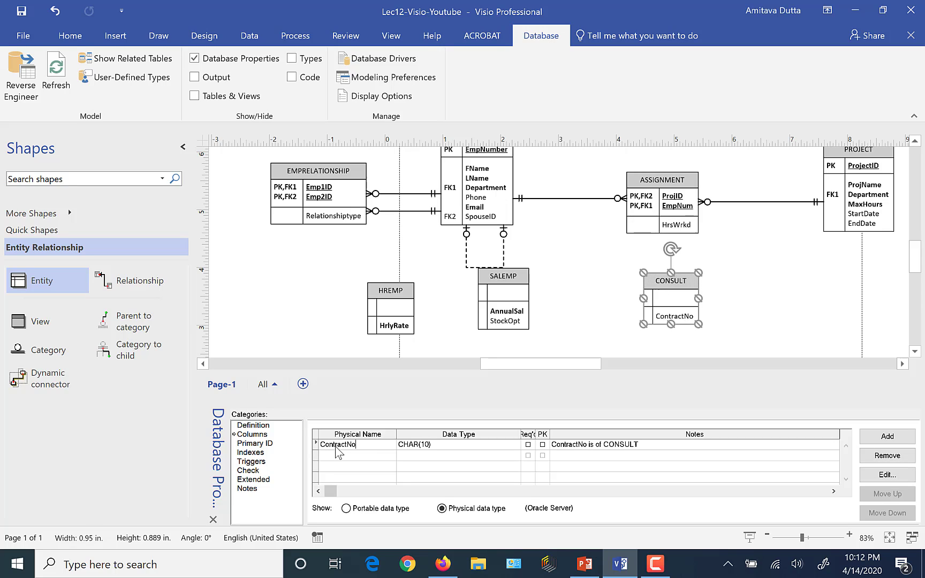
pyautogui.click(483, 449)
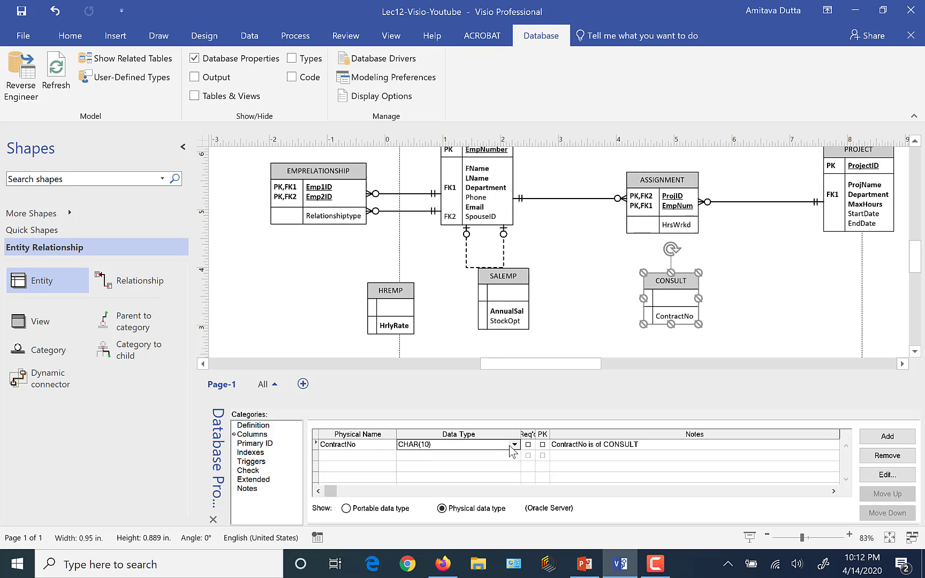
pyautogui.click(515, 448)
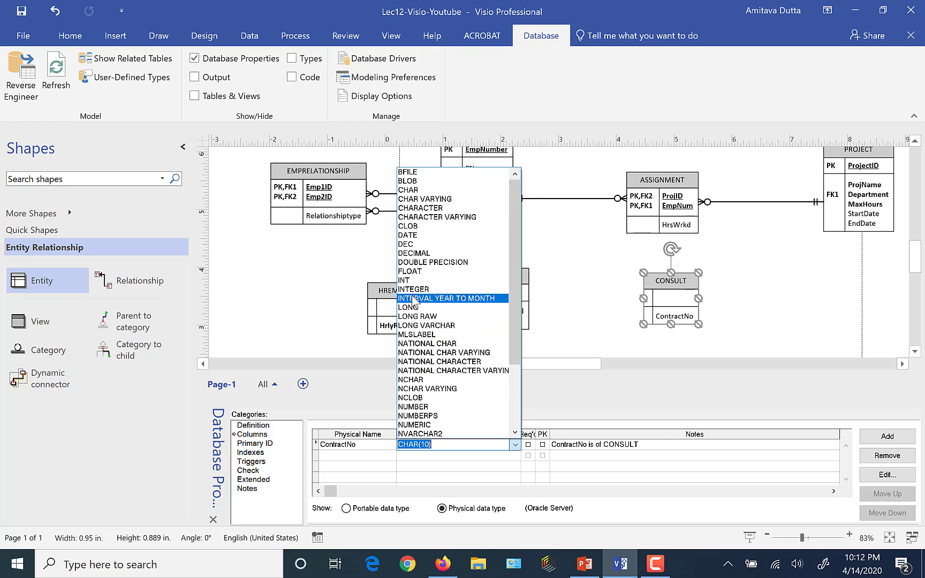
pyautogui.click(413, 290)
# - Add a BillingRate column with data type INTEGER to the CONSULT entity
pyautogui.click(362, 458)
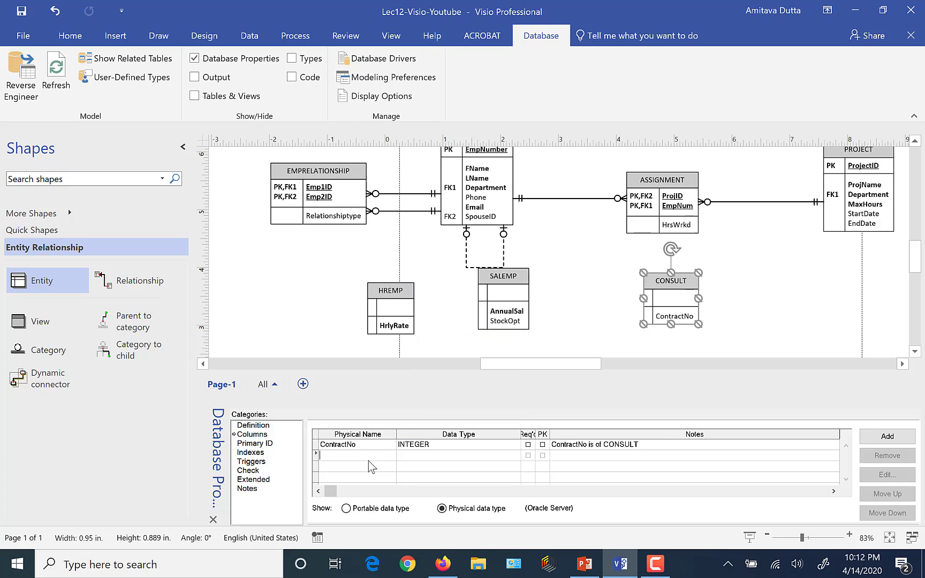
pyautogui.write('BillingRate')
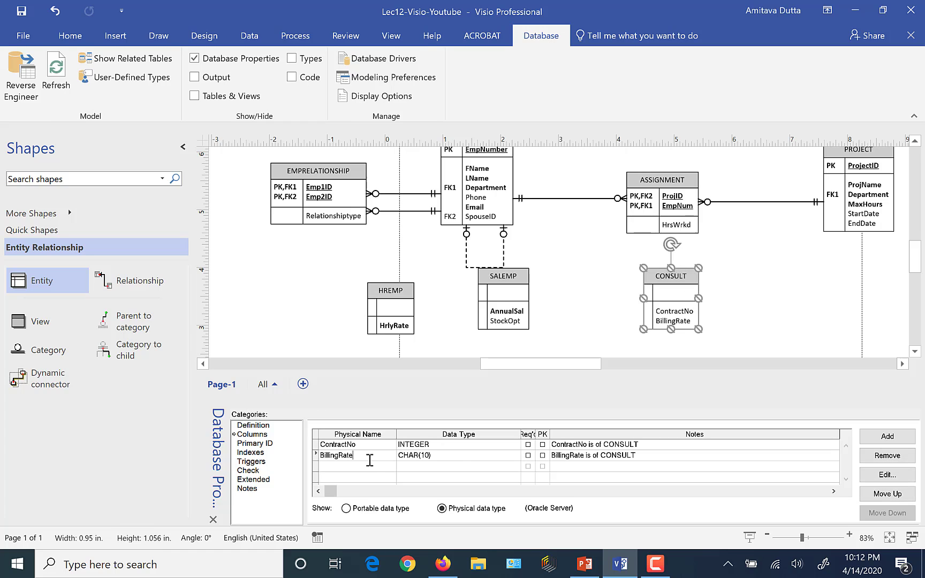
pyautogui.click(462, 459)
pyautogui.click(515, 455)
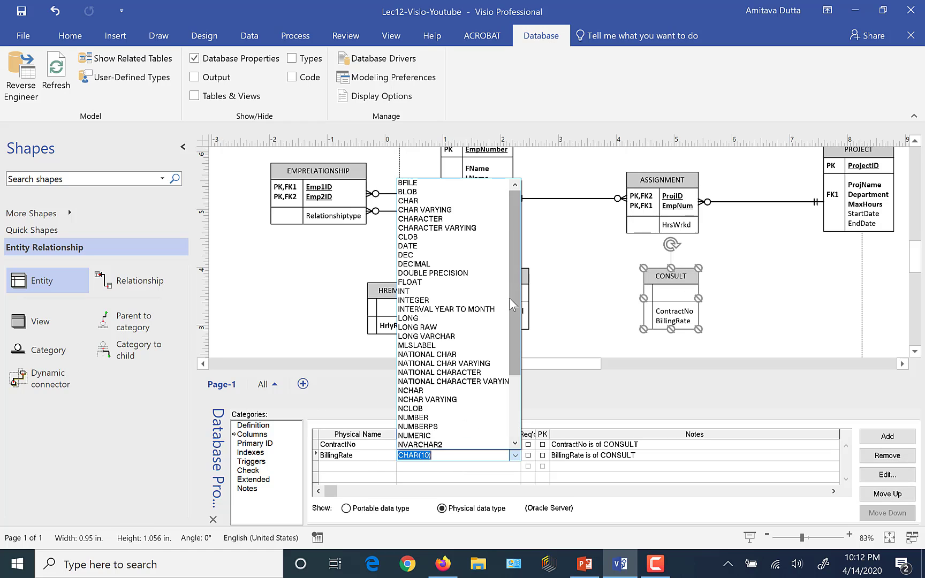
pyautogui.click(427, 306)
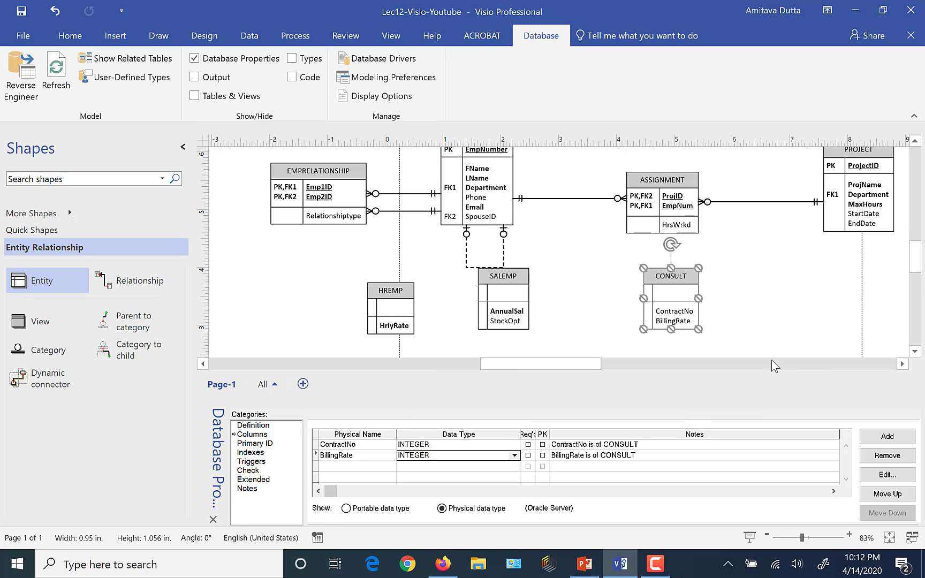
# - Move the SALEMP, HREMP and CONSULT entities down so they line up in one row with space beneath EMPLOYEE
pyautogui.moveTo(523, 275); pyautogui.dragTo(542, 302)
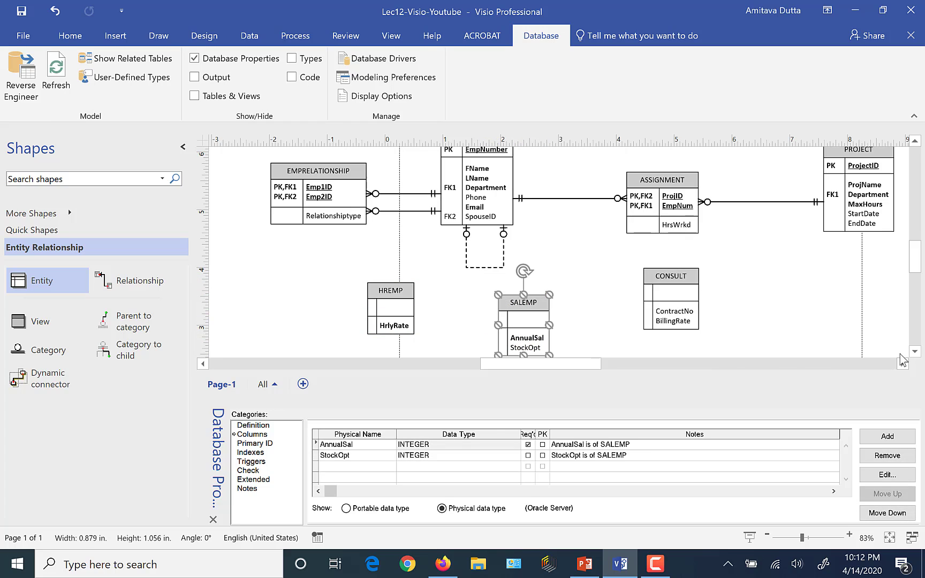
pyautogui.moveTo(405, 291); pyautogui.dragTo(394, 302)
pyautogui.moveTo(667, 276); pyautogui.dragTo(670, 303)
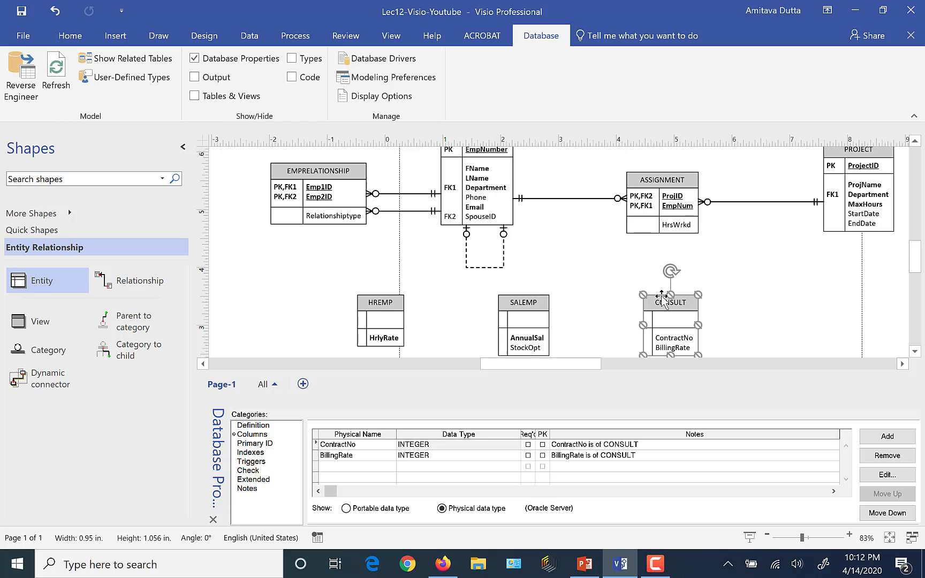
# - Check the subtype hierarchy on the PowerPoint slide, return to Visio, and place a Category shape between EMPLOYEE and HREMP
pyautogui.click(577, 573)
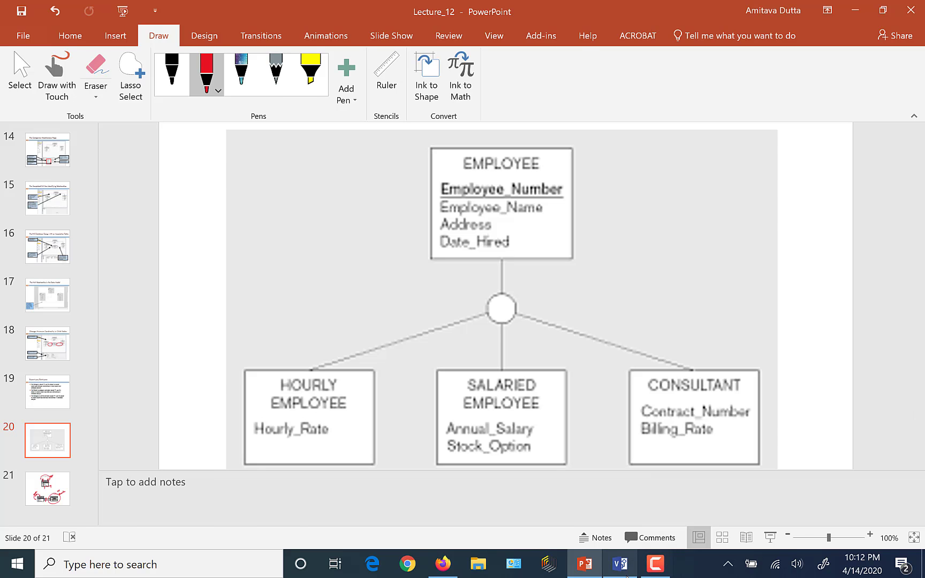
pyautogui.click(619, 564)
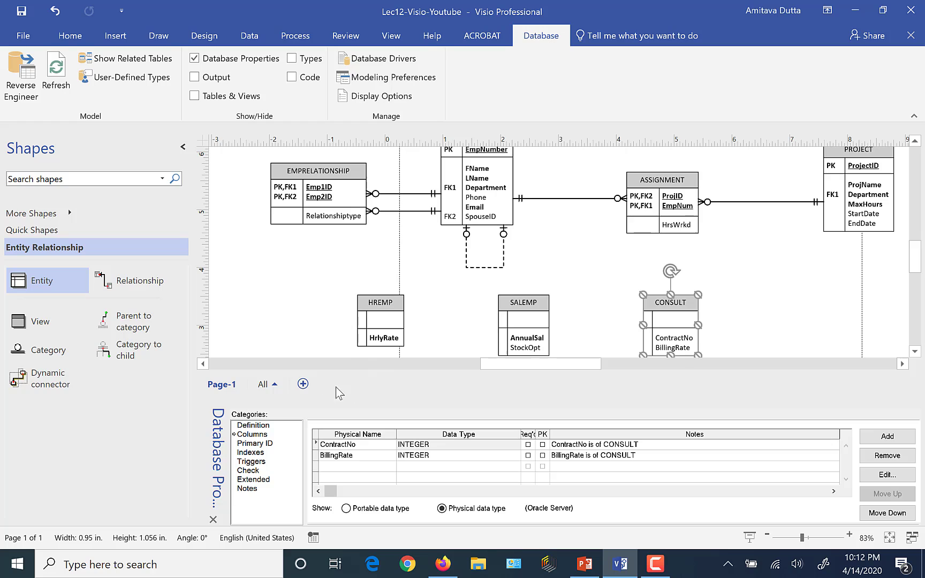
pyautogui.moveTo(19, 352); pyautogui.dragTo(425, 263)
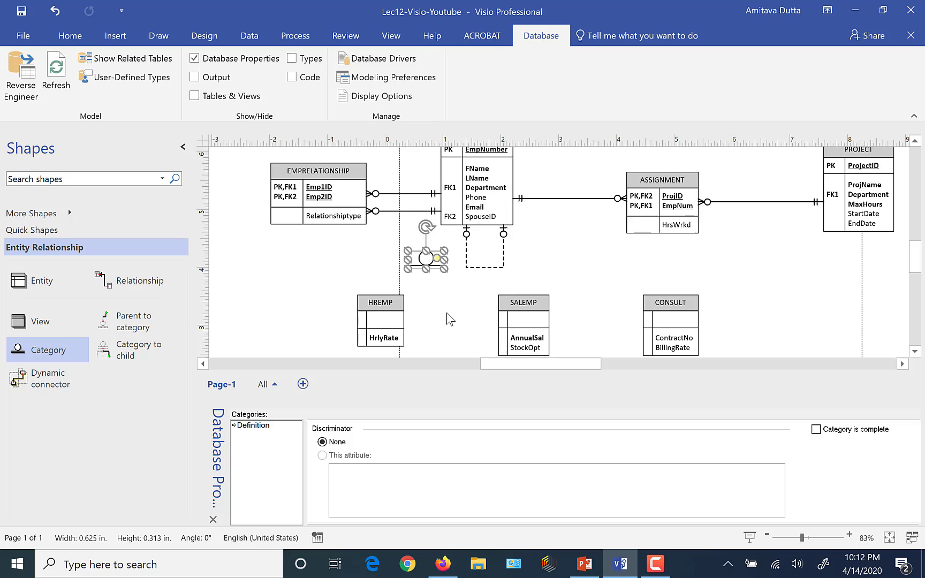
pyautogui.click(554, 246)
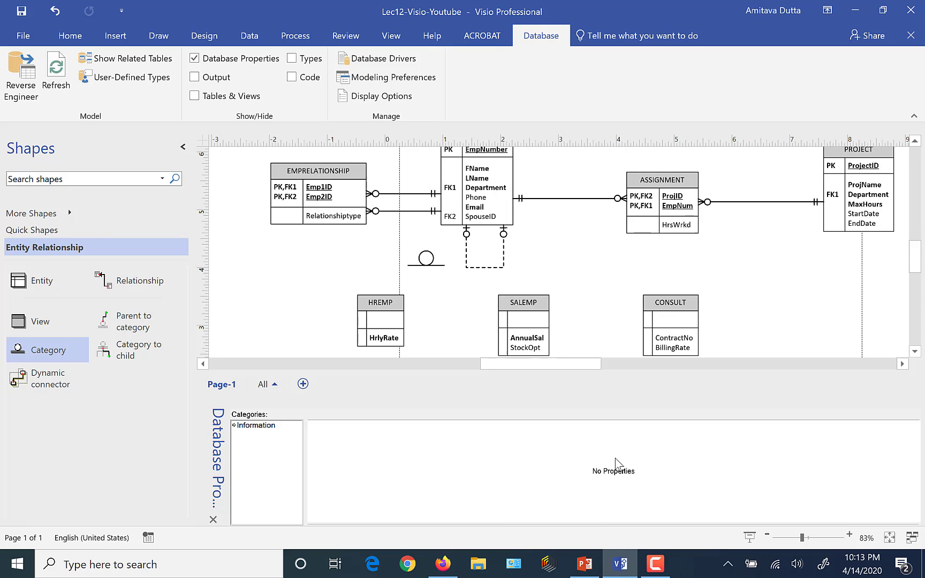
# - Review the hierarchy slide in PowerPoint, return to Visio, and link EMPLOYEE to the category symbol with a Parent to category connector
pyautogui.click(594, 565)
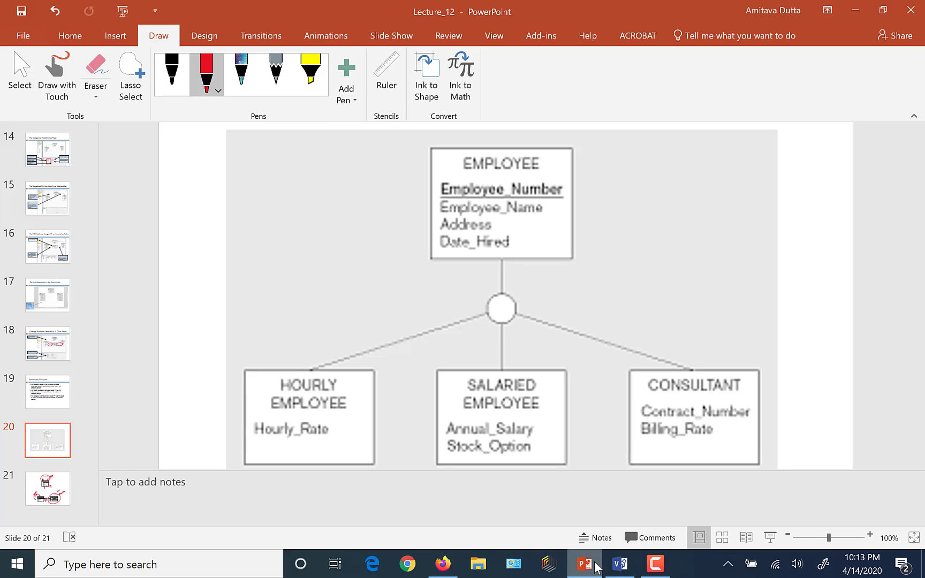
pyautogui.click(611, 574)
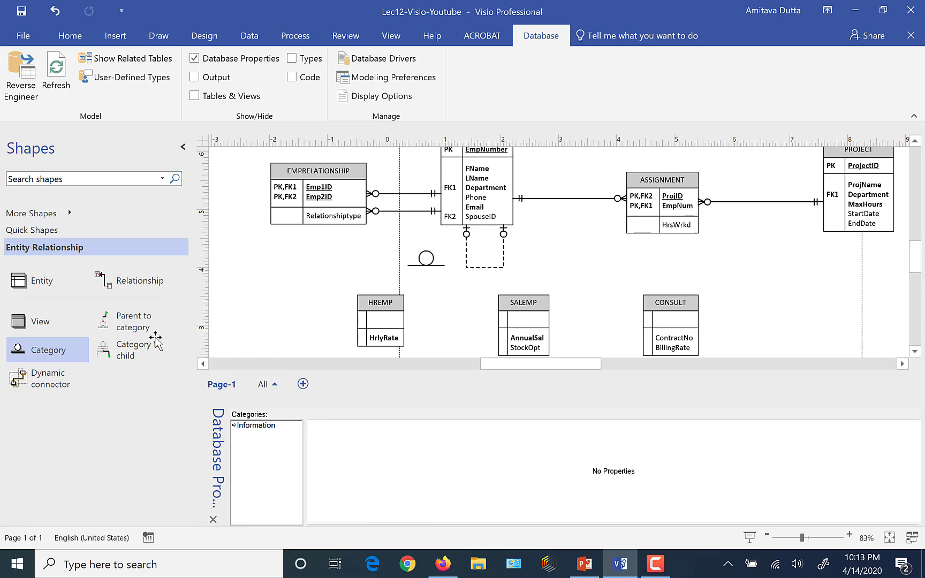
pyautogui.click(129, 328)
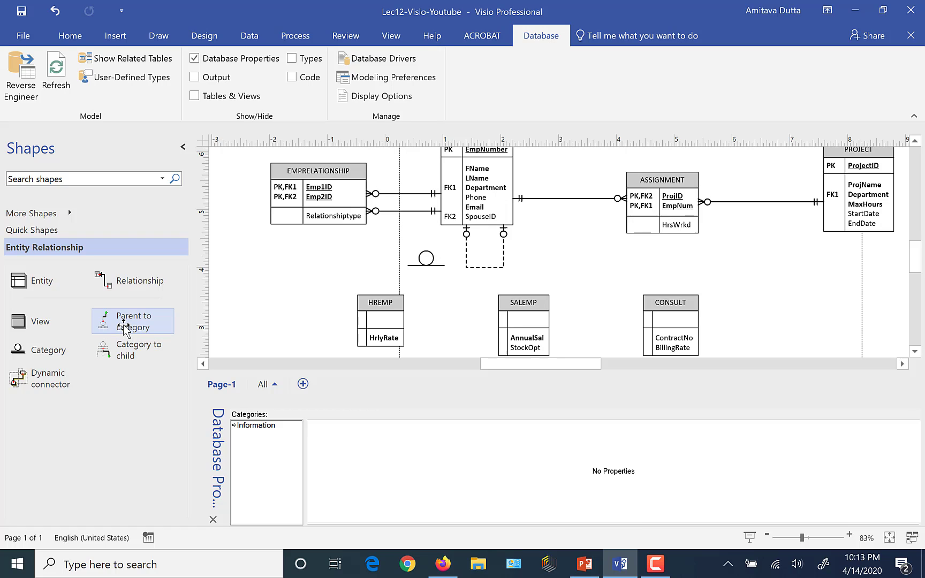
pyautogui.moveTo(120, 321); pyautogui.dragTo(231, 300)
pyautogui.moveTo(282, 272); pyautogui.dragTo(282, 272)
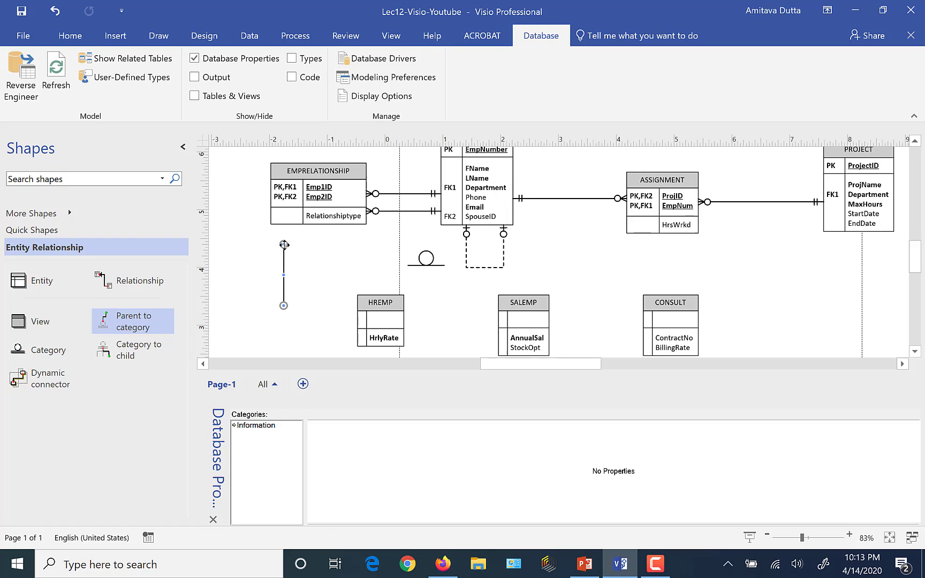
pyautogui.moveTo(284, 245); pyautogui.dragTo(444, 222)
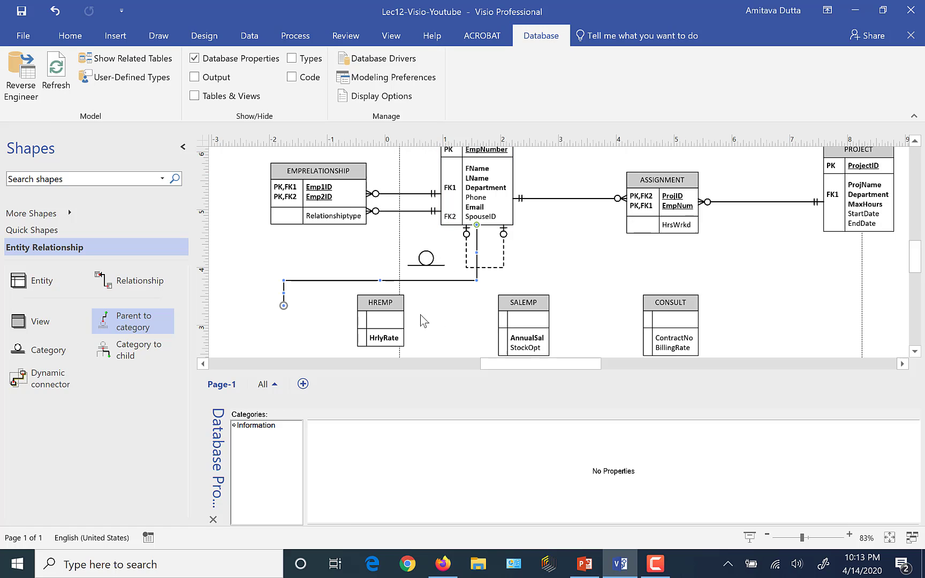
pyautogui.moveTo(285, 304); pyautogui.dragTo(418, 258)
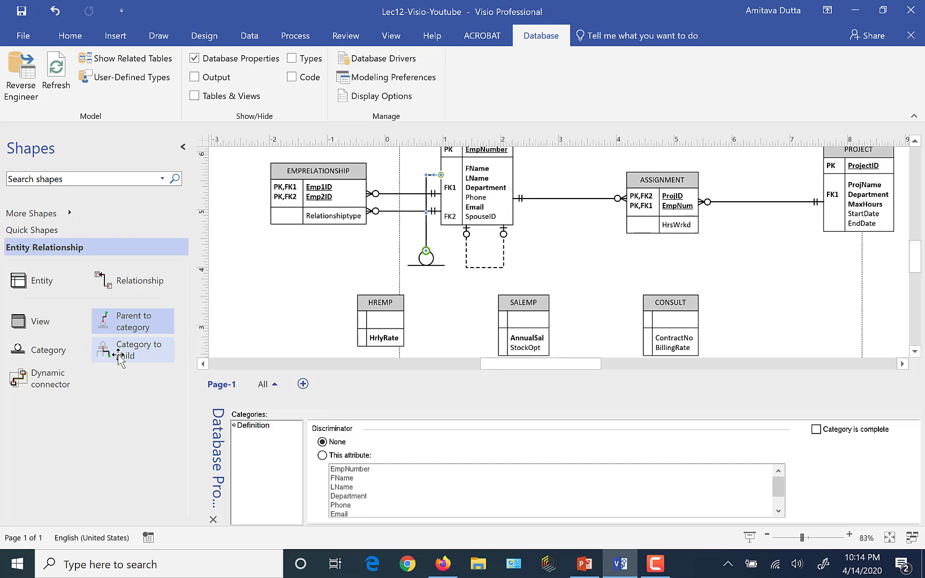
# - Link the category symbol to the HREMP entity with a Category to child connector
pyautogui.moveTo(119, 356); pyautogui.dragTo(282, 300)
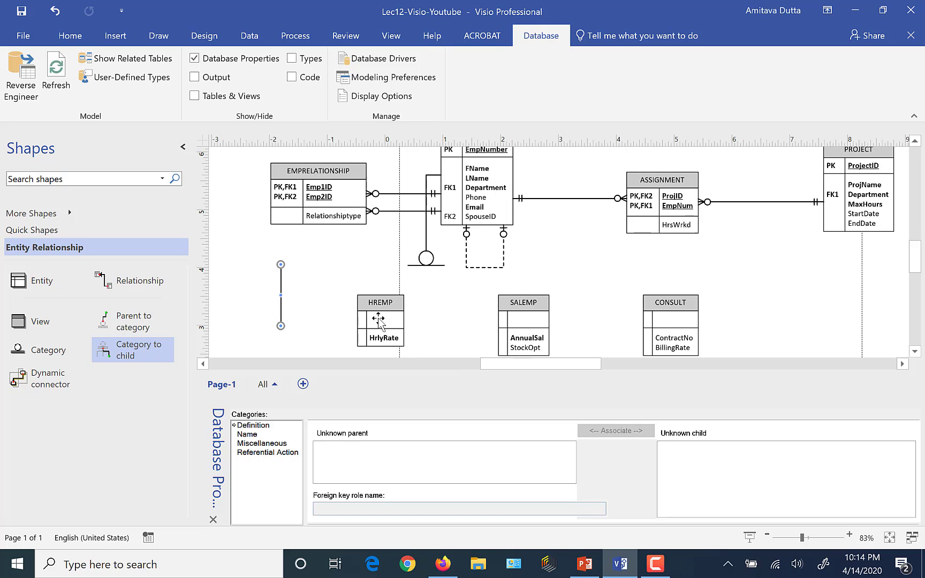
pyautogui.moveTo(281, 264); pyautogui.dragTo(426, 265)
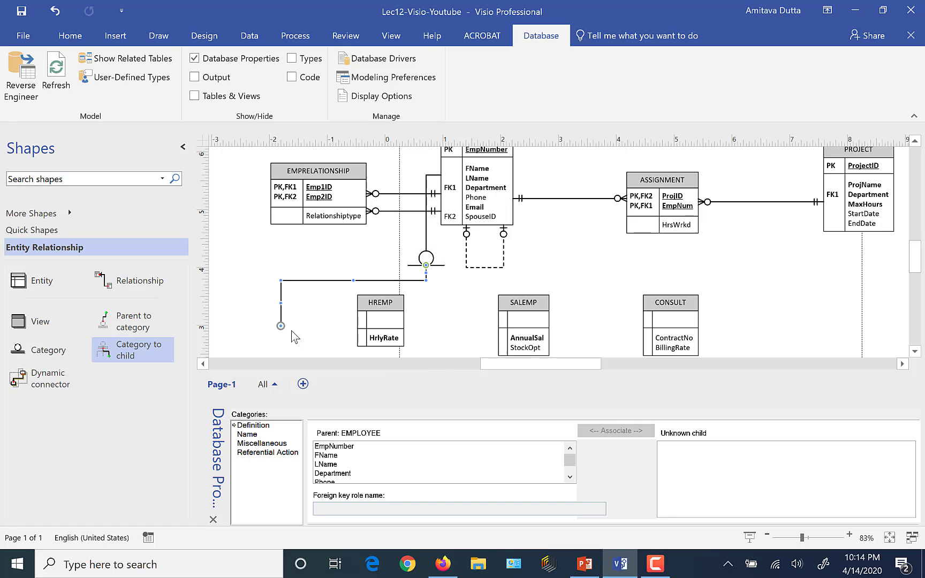
pyautogui.moveTo(280, 326); pyautogui.dragTo(373, 296)
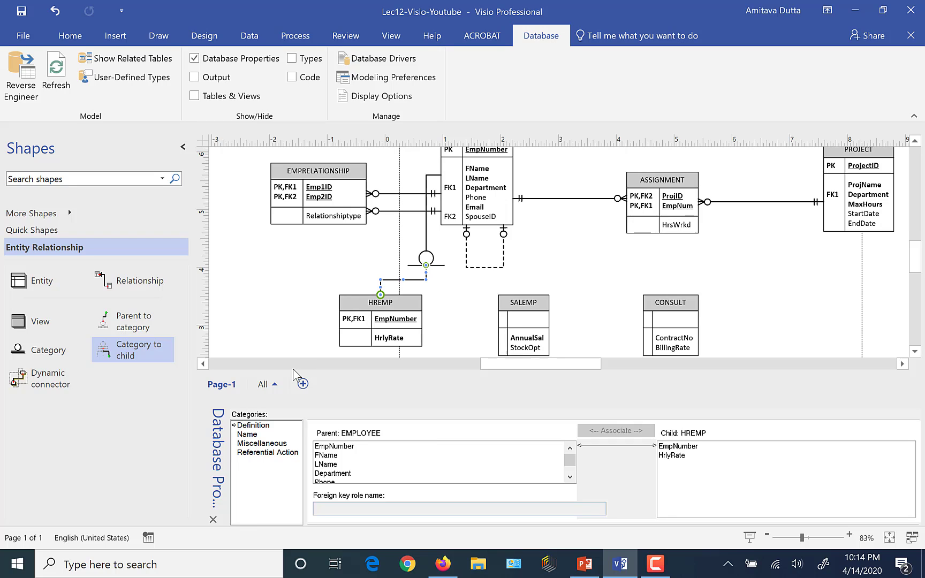
pyautogui.click(277, 255)
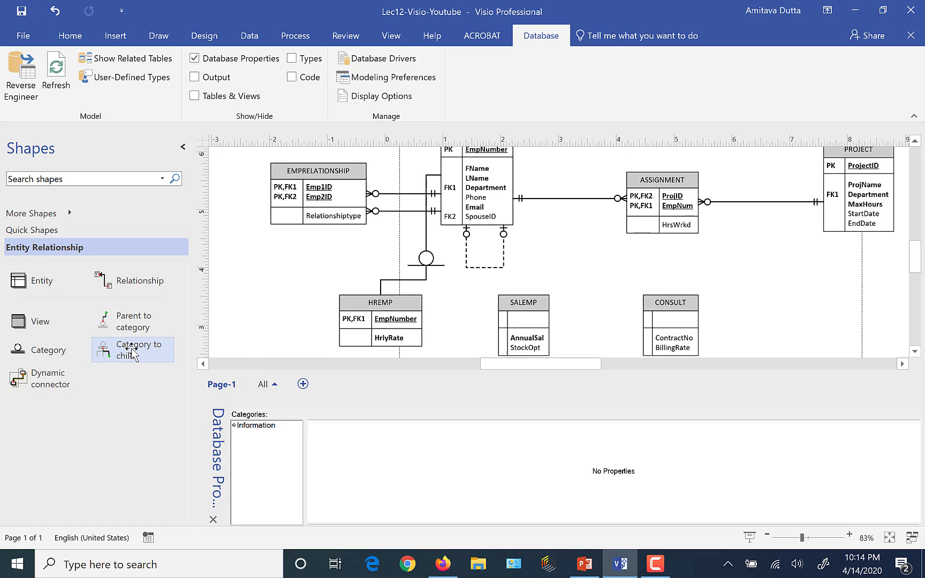
# - Link the category symbol to the SALEMP and CONSULT entities with a separate Category to child connector for each
pyautogui.moveTo(131, 350); pyautogui.dragTo(438, 270)
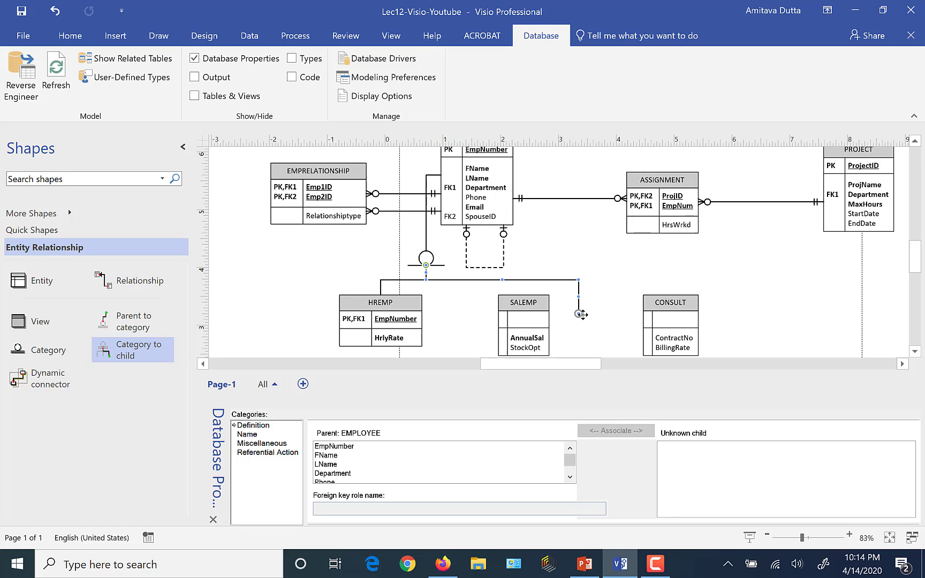
pyautogui.moveTo(578, 313); pyautogui.dragTo(527, 295)
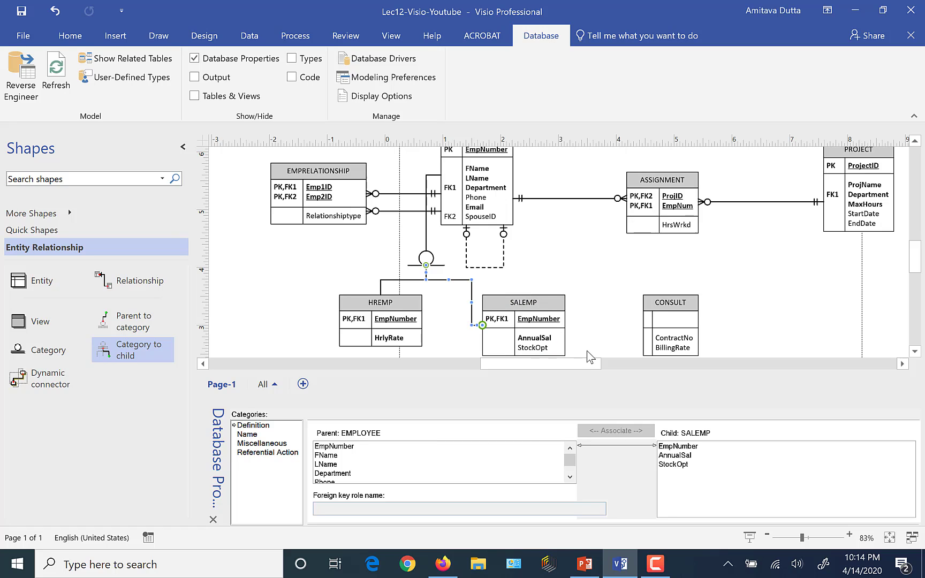
pyautogui.moveTo(128, 354); pyautogui.dragTo(426, 265)
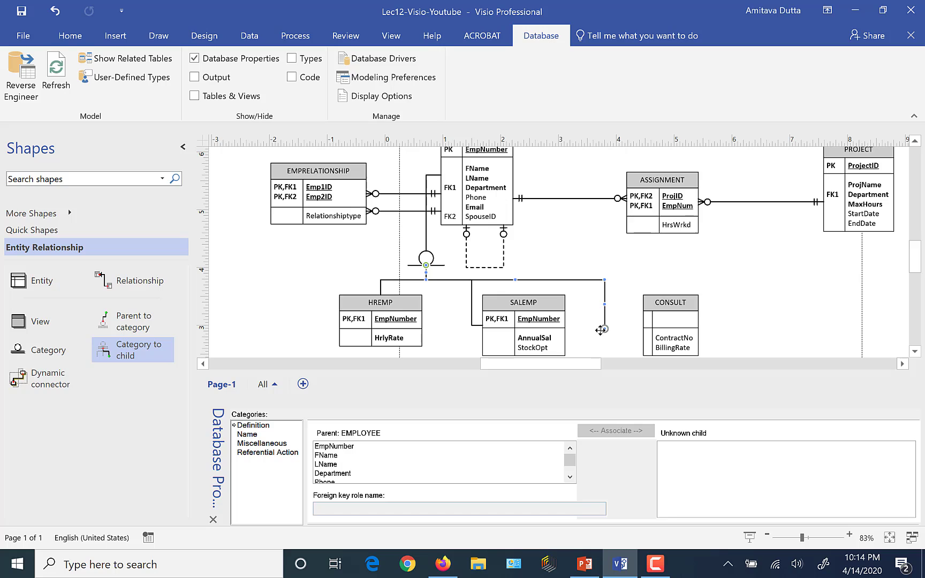
pyautogui.moveTo(605, 328); pyautogui.dragTo(641, 320)
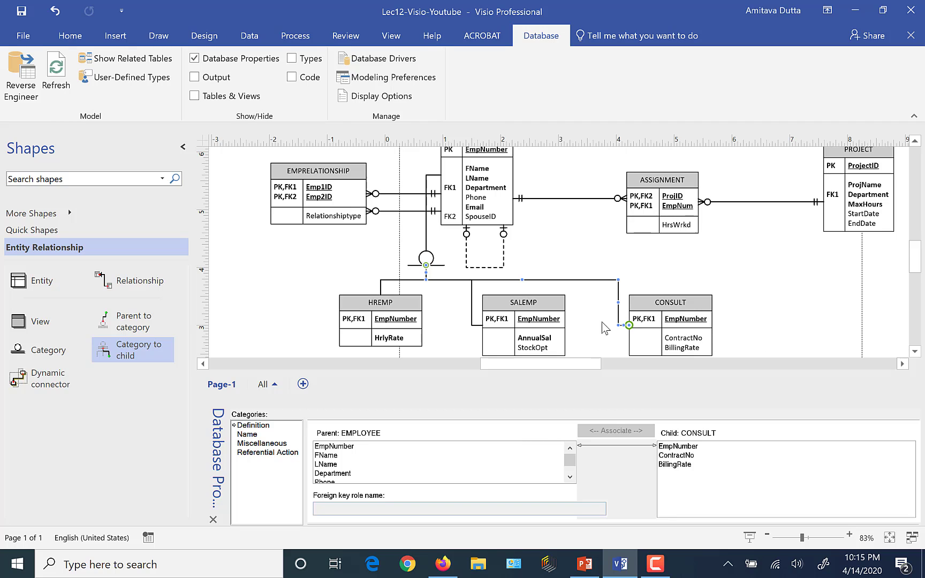
pyautogui.click(915, 142)
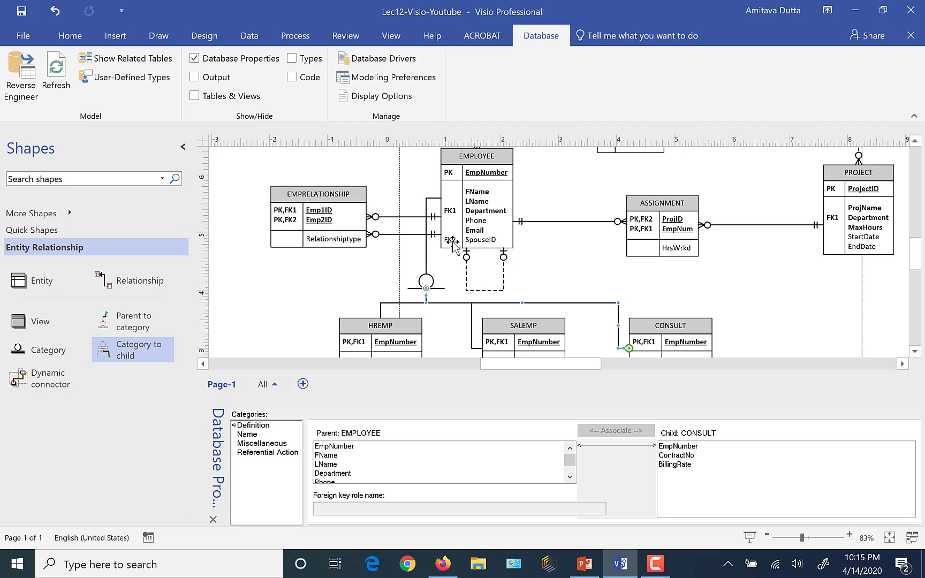
pyautogui.click(915, 354)
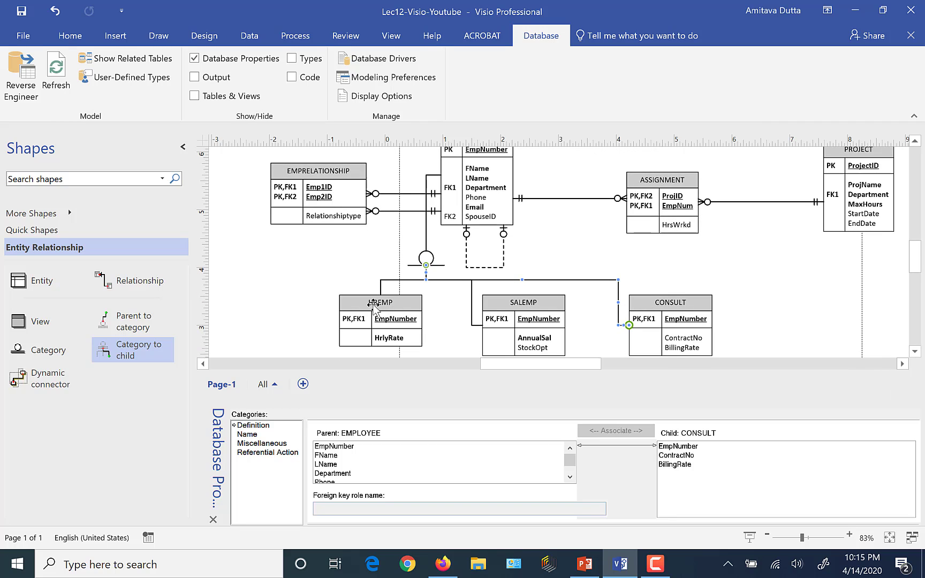